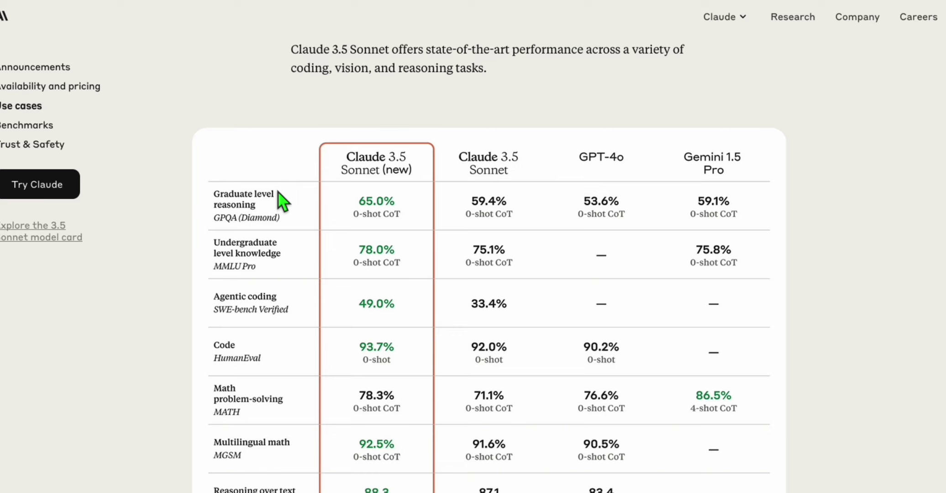
Step: Bring up The Money Wave sales page on moneywaveoriginal.com and scroll through it
scroll(283, 201, "up", 1)
scroll(282, 201, "down", 2)
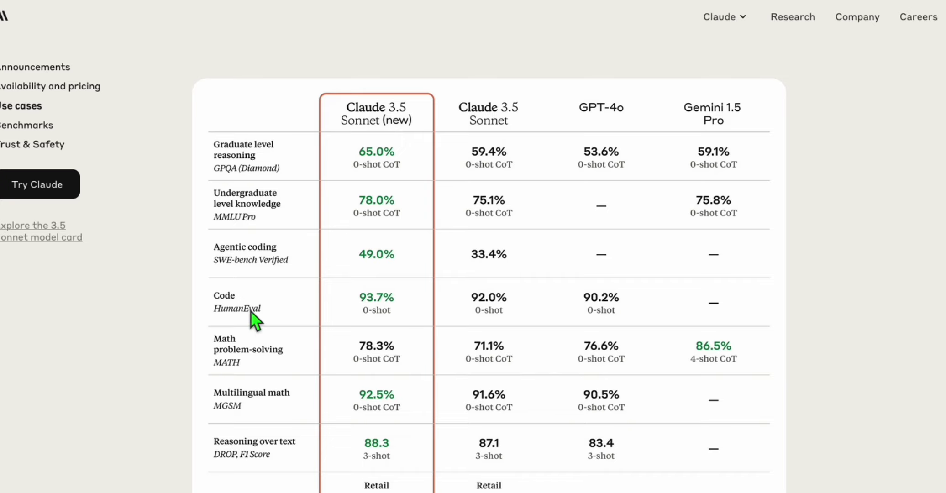
scroll(251, 312, "down", 1)
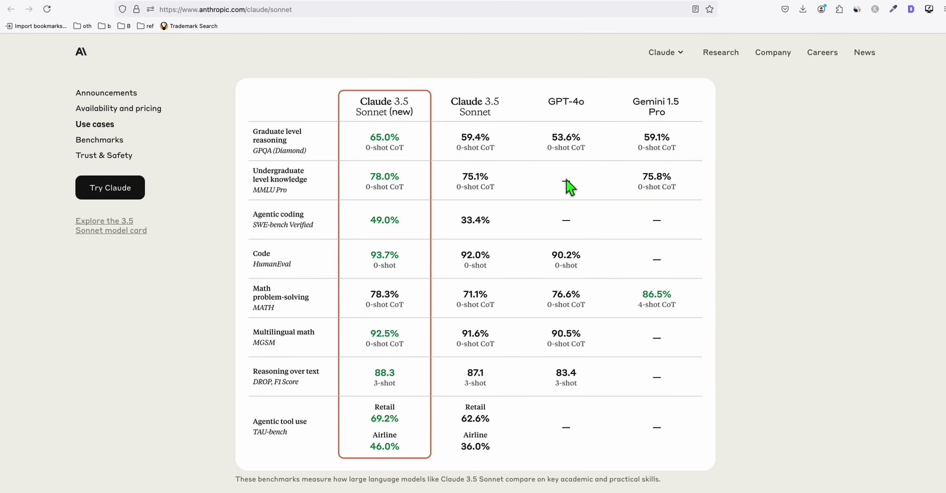
left_click(667, 1)
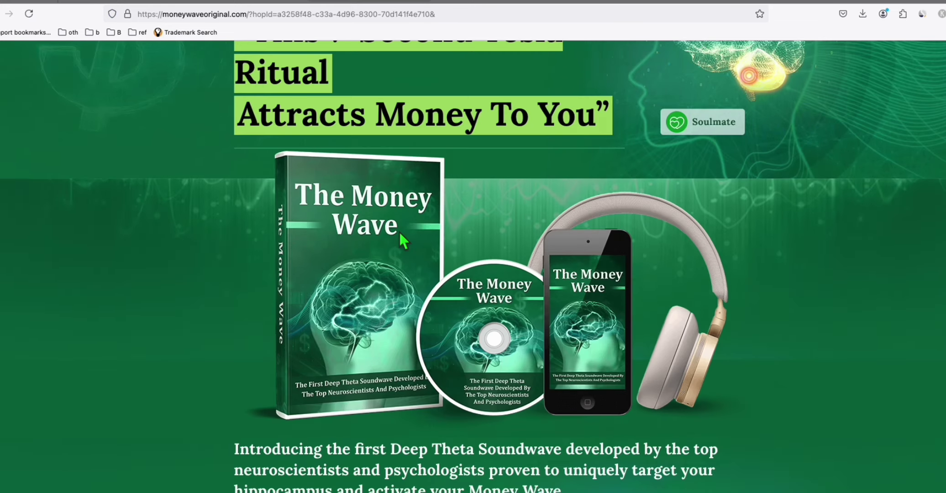
scroll(400, 234, "up", 3)
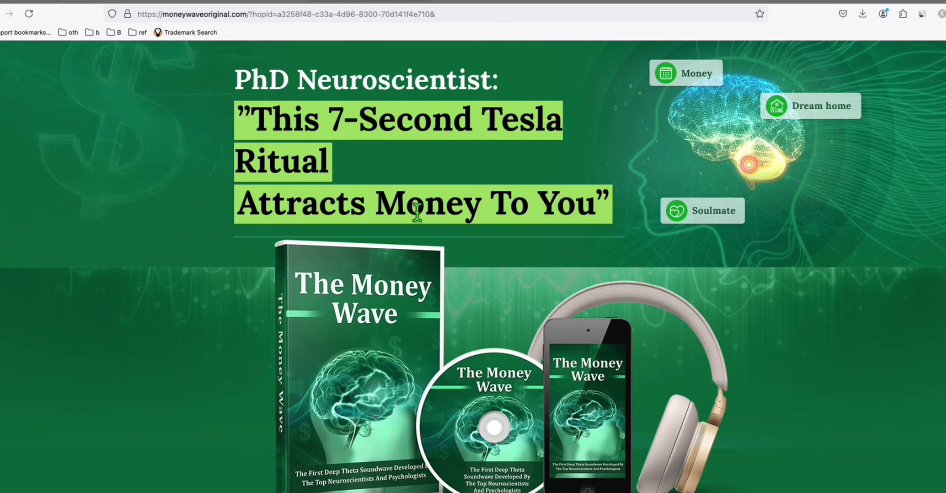
scroll(438, 217, "down", 3)
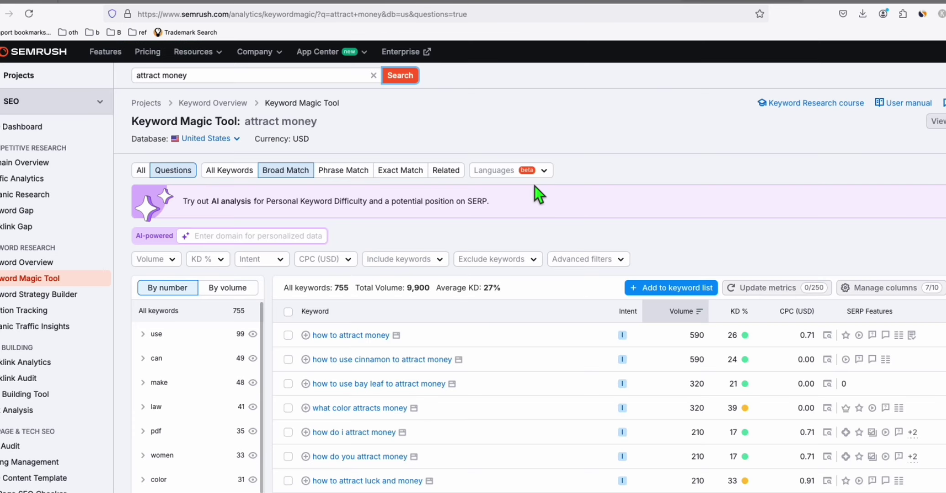
scroll(532, 190, "down", 3)
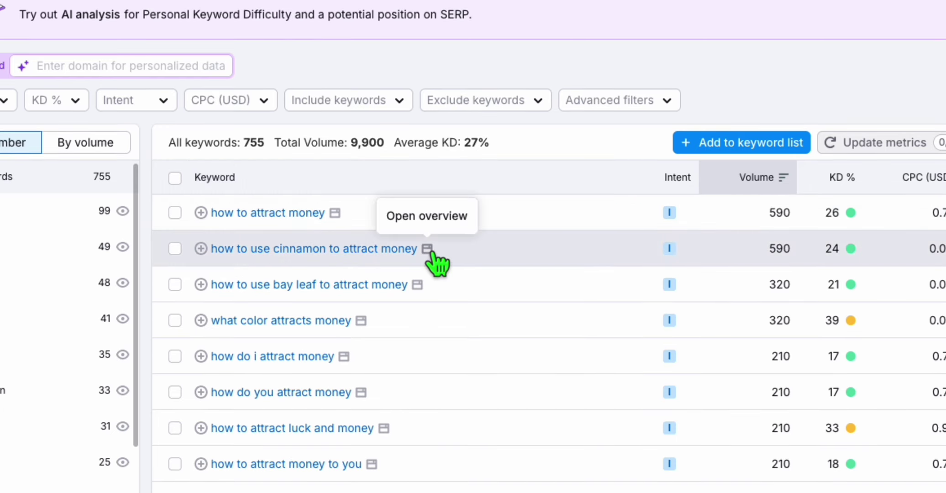
Step: Copy 'how to use cinnamon to attract money' from Semrush into a new Sublime Text note
triple_click(212, 261)
key("super+c")
key("super+Tab")
key("super+n")
key("super+v")
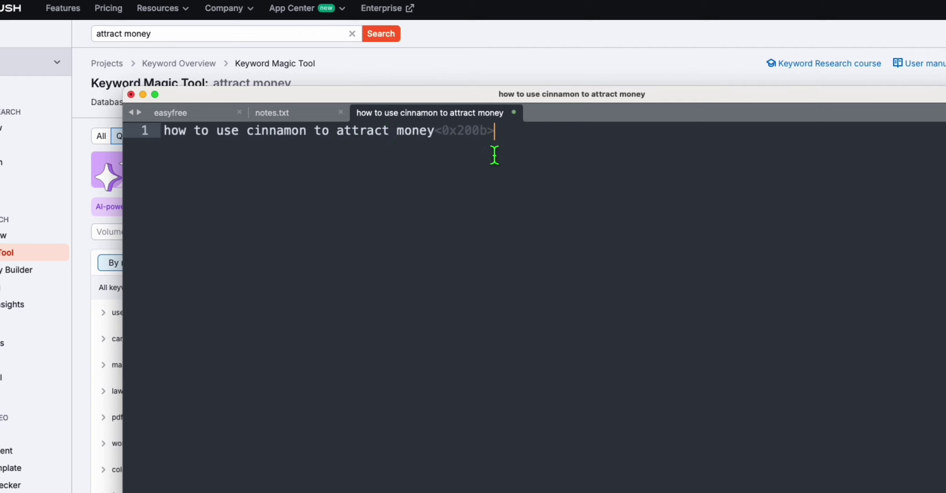
Step: Delete the hidden <0x200b> character after 'money' and select the whole keyword line
key("BackSpace")
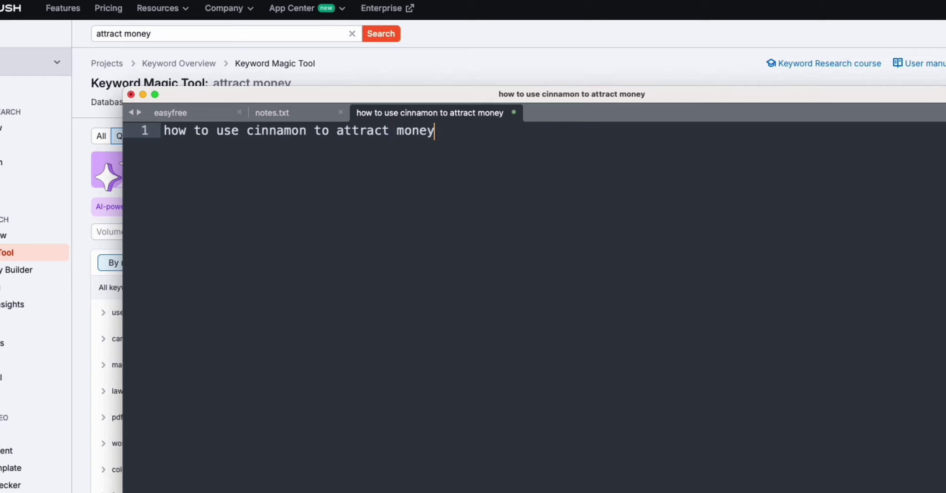
left_click_drag(431, 132, 158, 137)
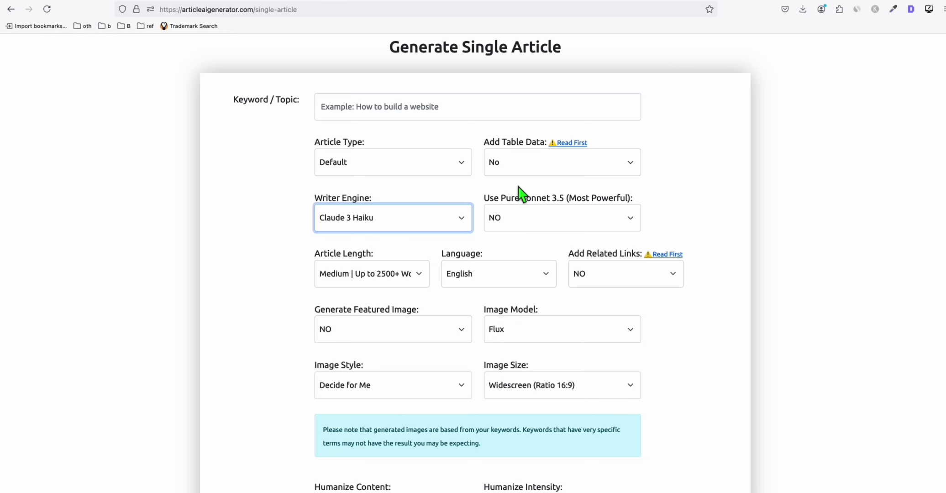
scroll(574, 228, "up", 2)
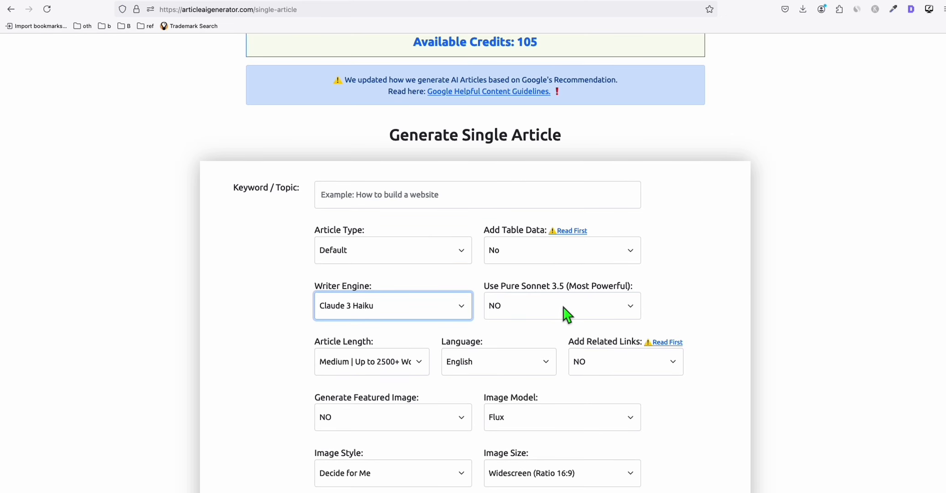
left_click(562, 304)
left_click(566, 297)
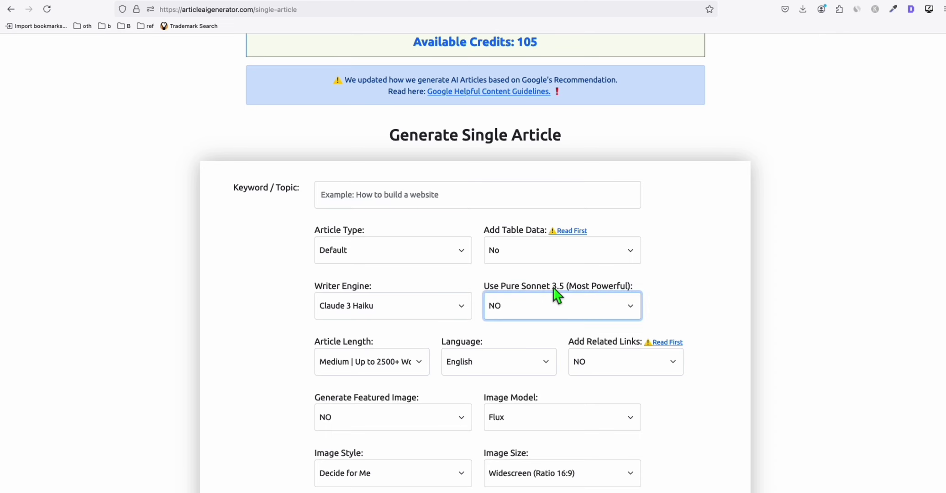
left_click_drag(552, 296, 566, 296)
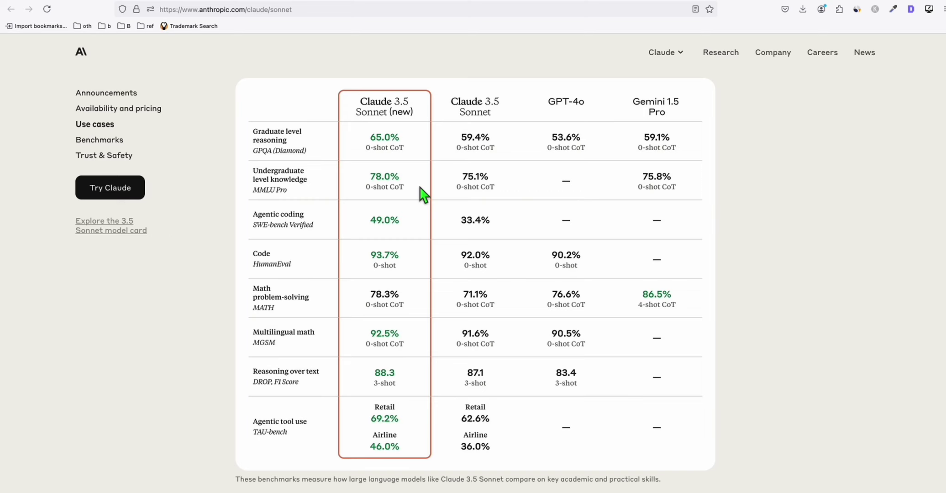
Step: Paste 'how to use cinnamon to attract money' into the Keyword / Topic field
left_click(582, 2)
left_click(373, 193)
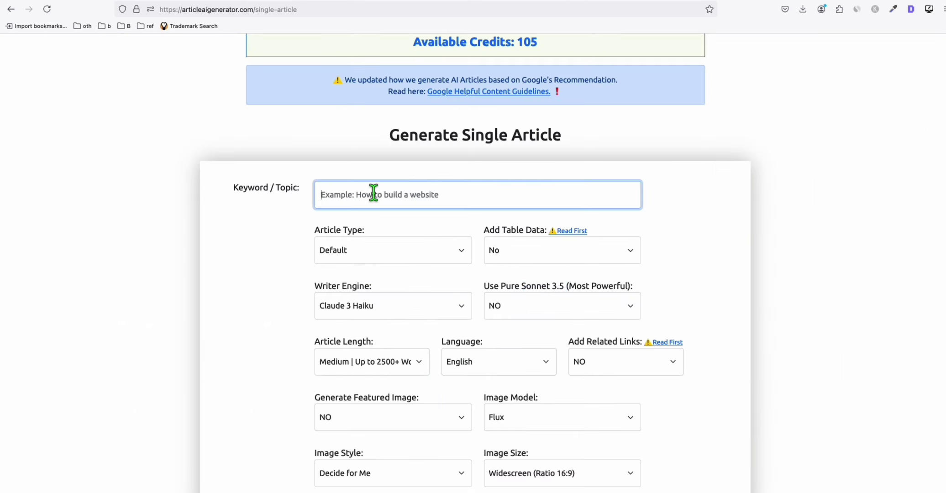
key("super+v")
scroll(561, 171, "down", 2)
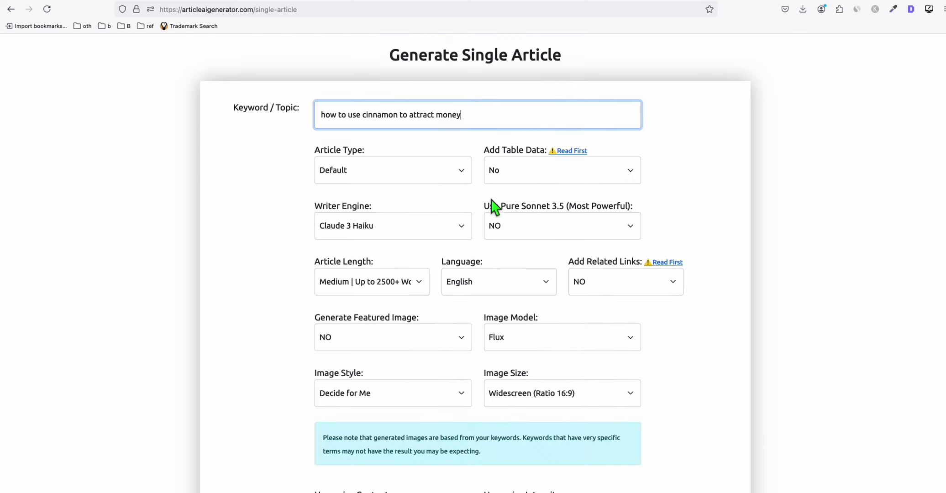
Step: Keep Claude 3 Haiku, set Use Pure Sonnet 3.5 to YES and Article Length to Short
left_click(393, 231)
left_click(347, 221)
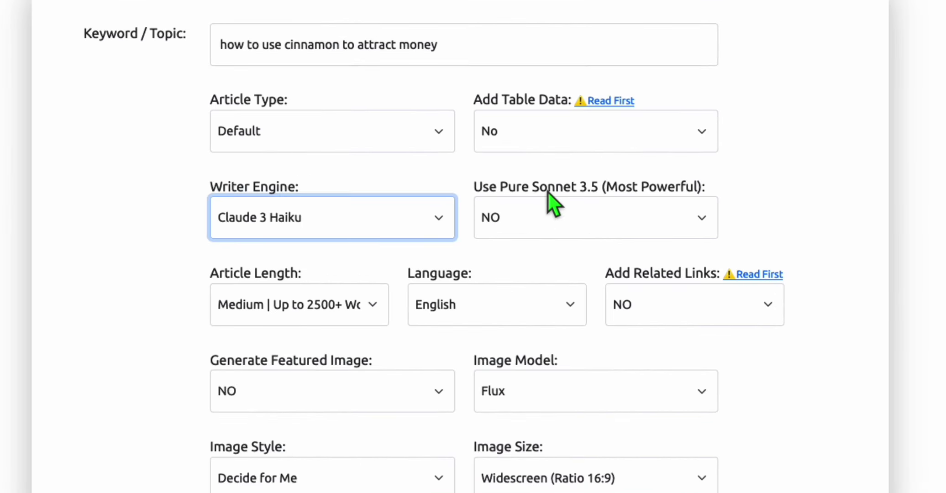
left_click(547, 214)
left_click(539, 223)
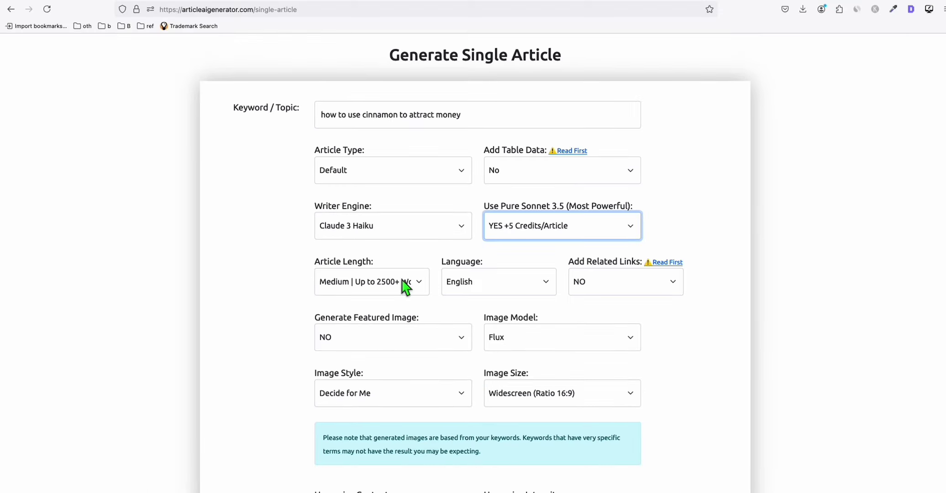
left_click(406, 285)
left_click(388, 262)
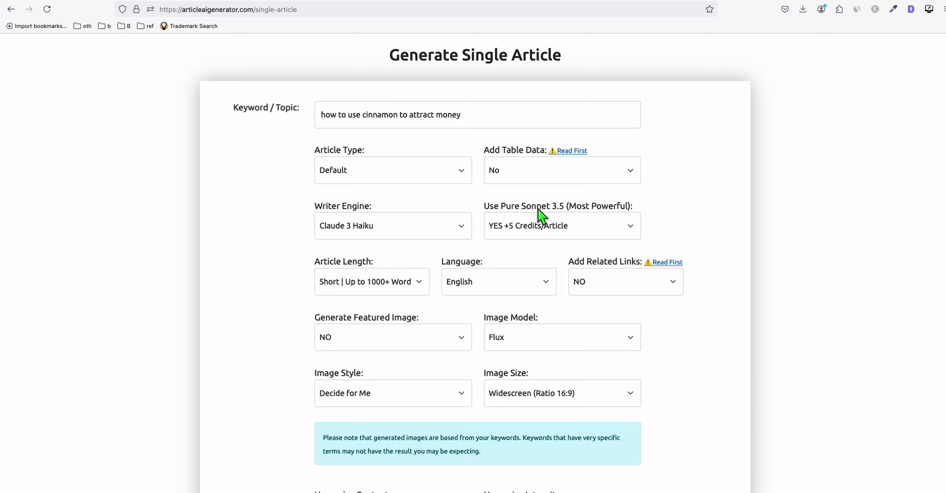
Step: Review the remaining options with Auto Post left at NO, then launch the 6-credit cinnamon article generation
scroll(764, 187, "down", 12)
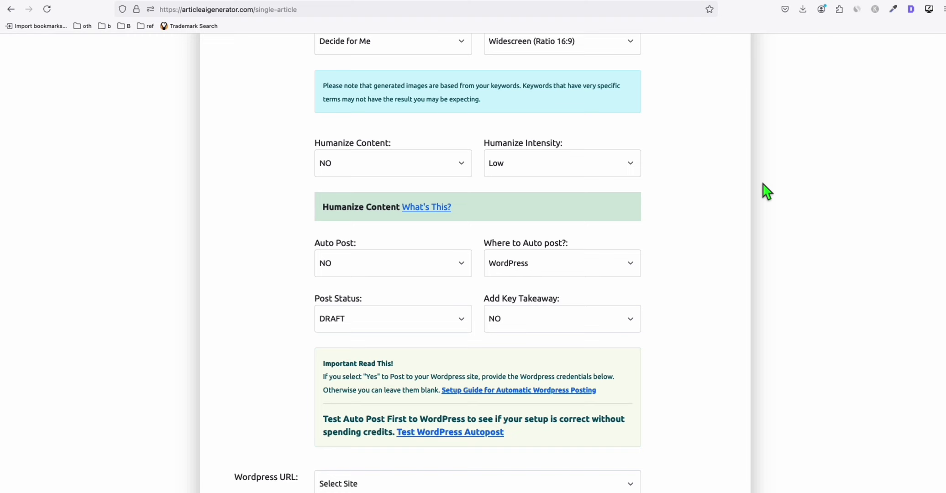
scroll(764, 194, "down", 5)
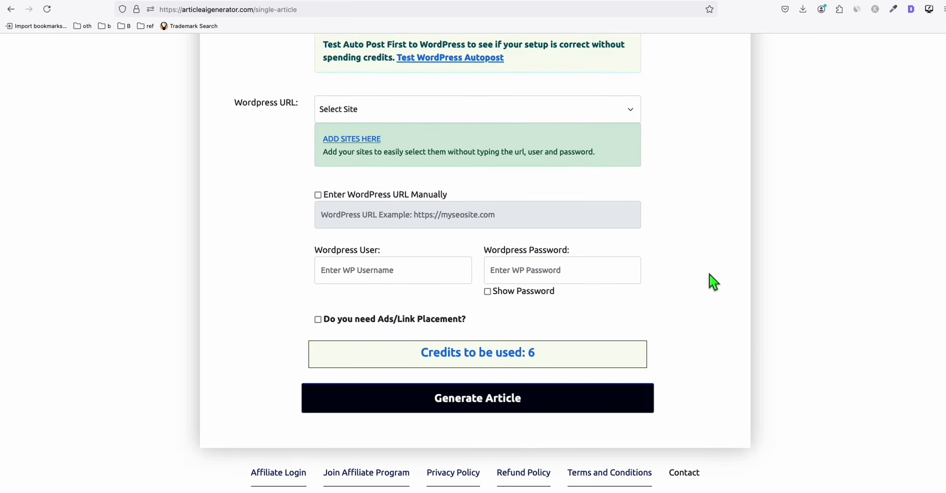
scroll(714, 281, "up", 9)
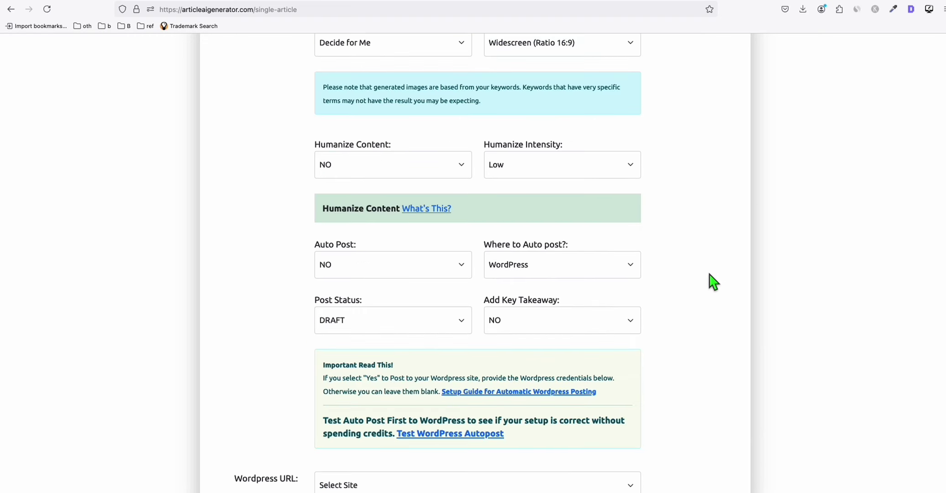
scroll(703, 283, "down", 5)
scroll(667, 310, "up", 5)
scroll(648, 221, "up", 5)
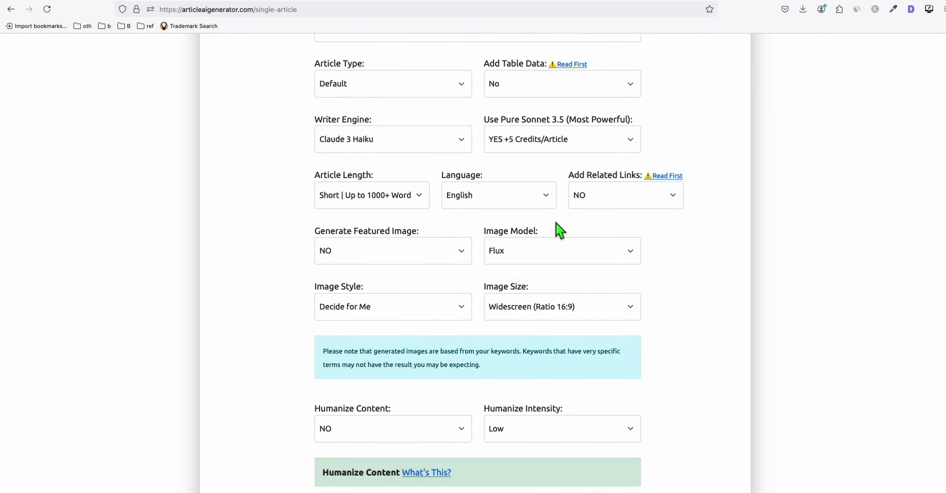
scroll(557, 231, "down", 9)
scroll(554, 235, "down", 4)
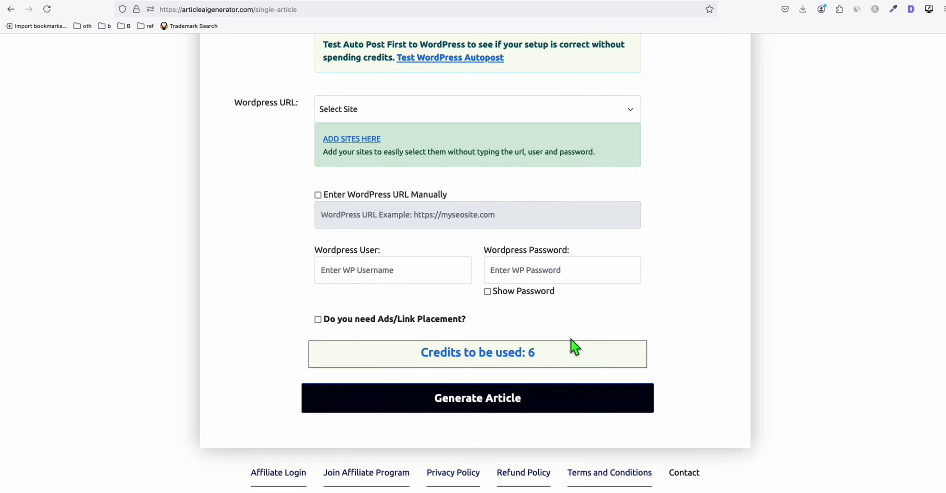
left_click(511, 404)
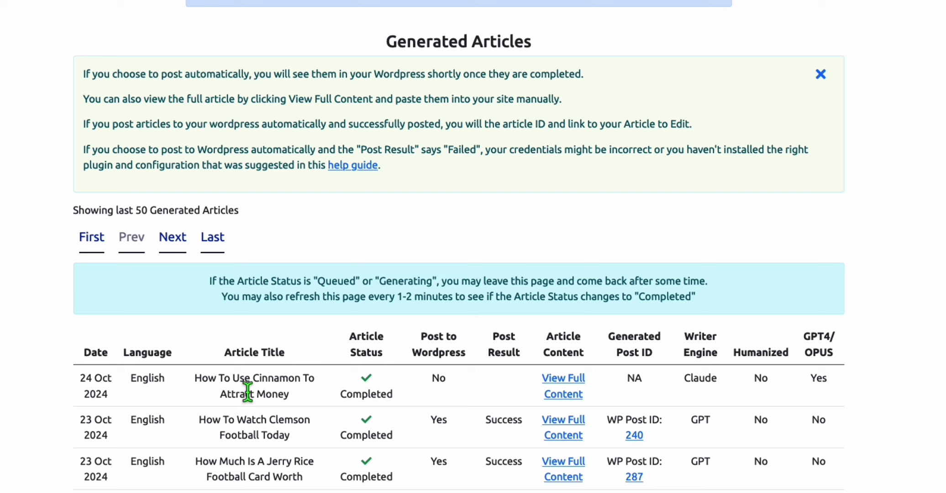
Step: Open View Full Content for the cinnamon article and scroll through its full text
left_click(566, 387)
scroll(585, 205, "down", 10)
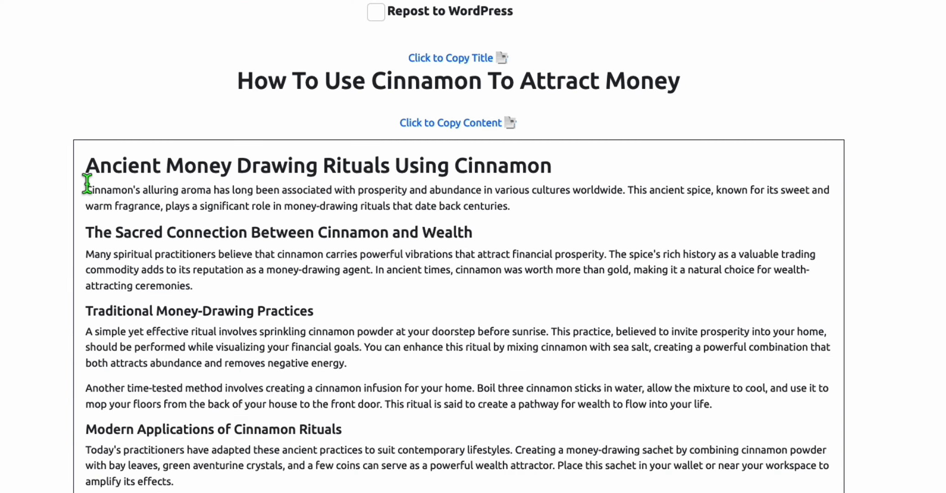
left_click_drag(85, 165, 294, 201)
left_click(294, 201)
scroll(331, 226, "down", 6)
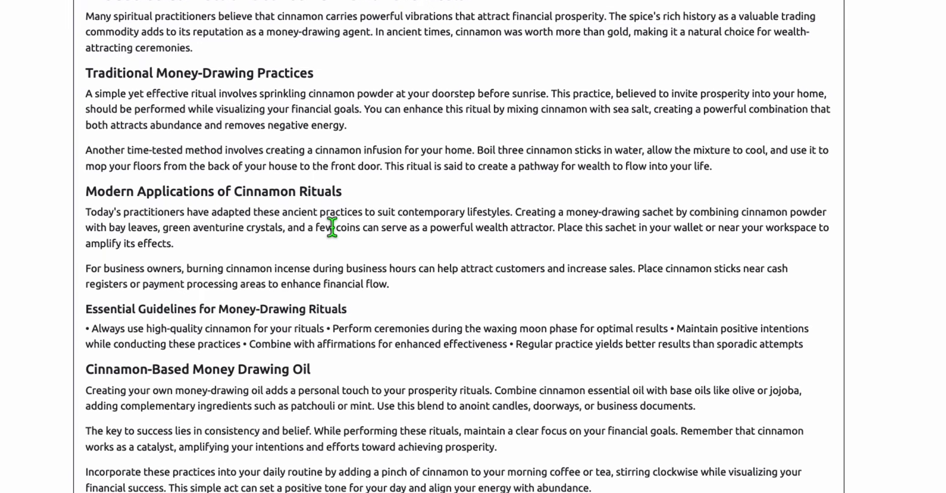
scroll(332, 231, "down", 11)
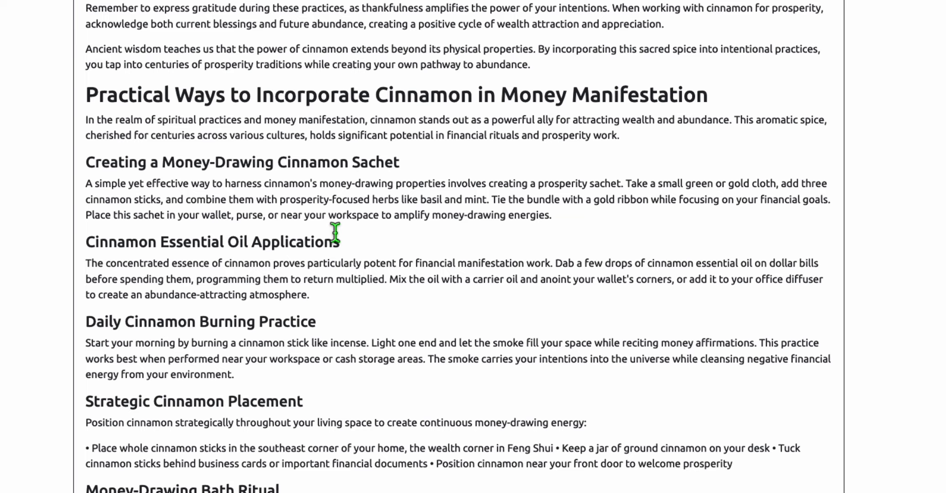
scroll(335, 233, "down", 11)
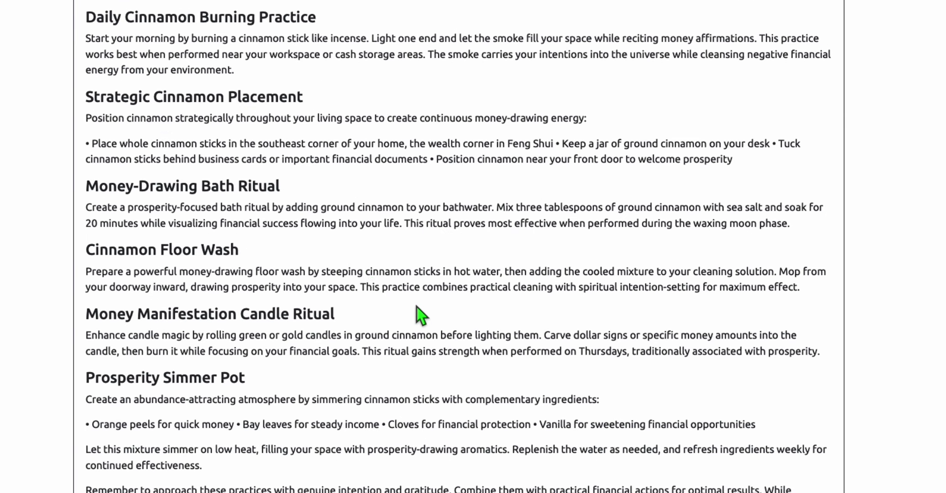
scroll(507, 312, "up", 20)
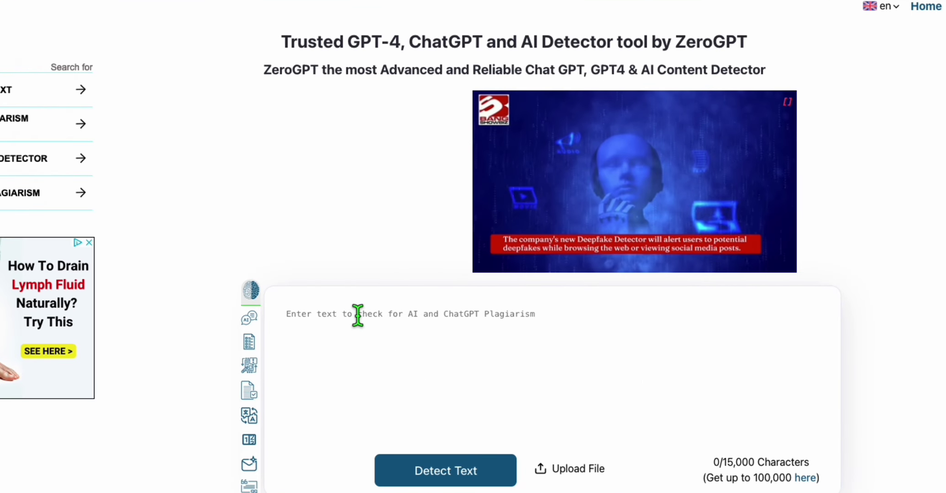
Step: Paste the cinnamon article into ZeroGPT and run Detect Text, getting 48.34% AI GPT
scroll(353, 314, "down", 1)
key("ctrl+v")
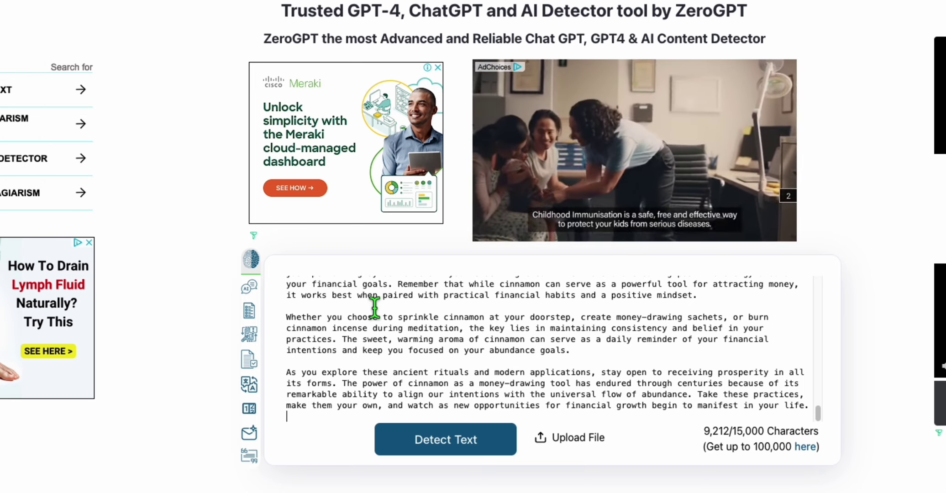
scroll(376, 308, "down", 2)
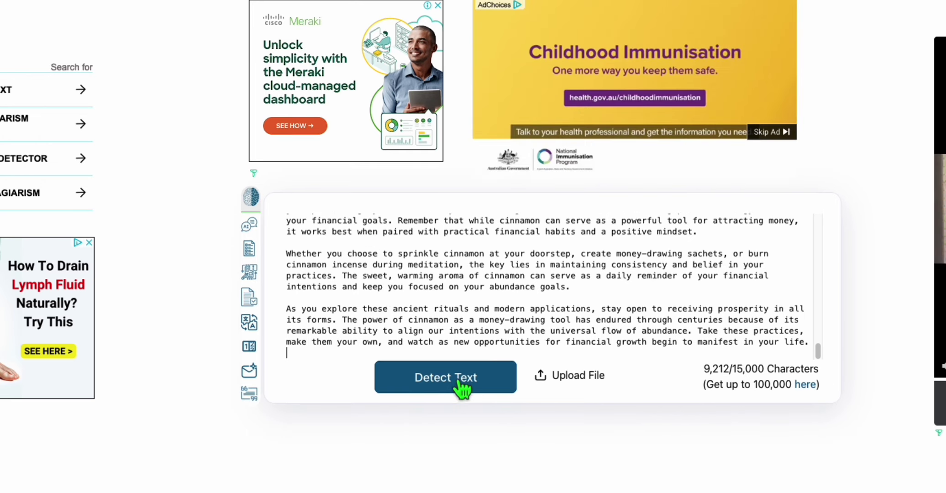
left_click(463, 388)
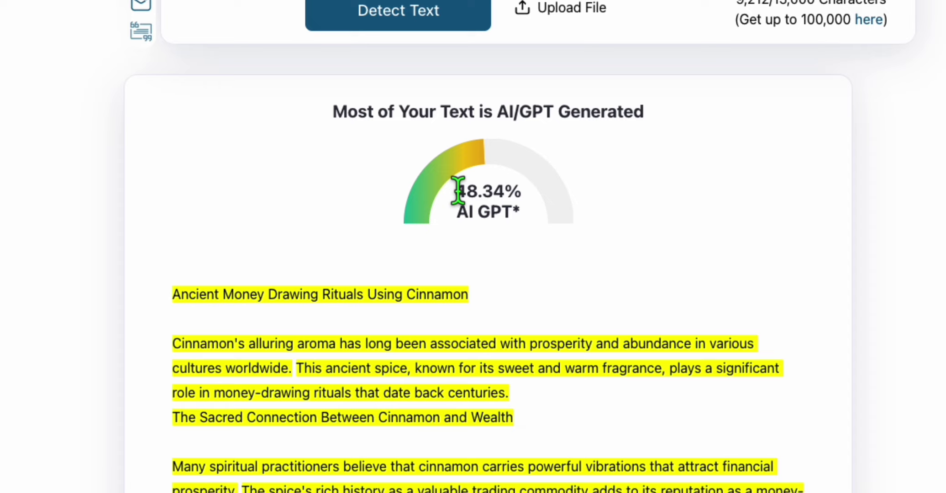
Step: Scroll through ZeroGPT's highlighted sentences flagged as AI in the cinnamon article
left_click_drag(489, 203, 512, 204)
scroll(491, 201, "down", 15)
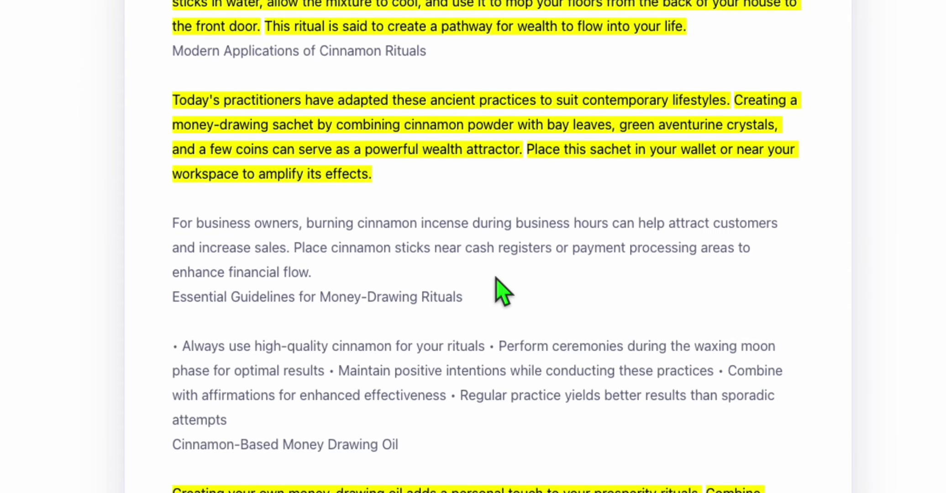
scroll(496, 280, "down", 10)
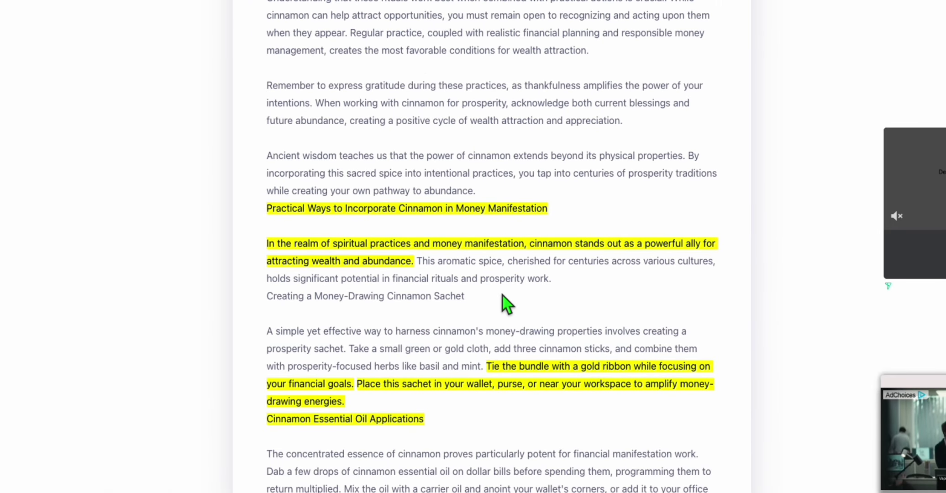
scroll(502, 297, "down", 7)
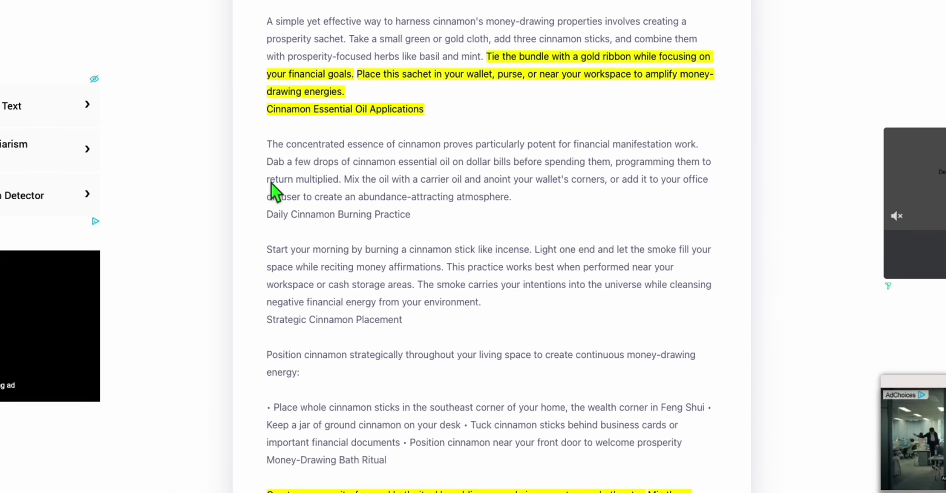
left_click_drag(273, 192, 407, 269)
left_click(456, 270)
scroll(456, 269, "down", 8)
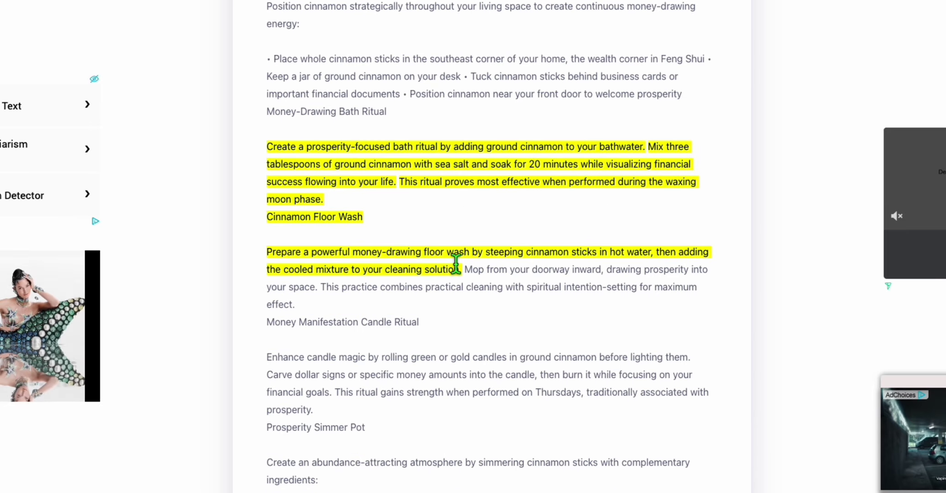
scroll(457, 267, "down", 2)
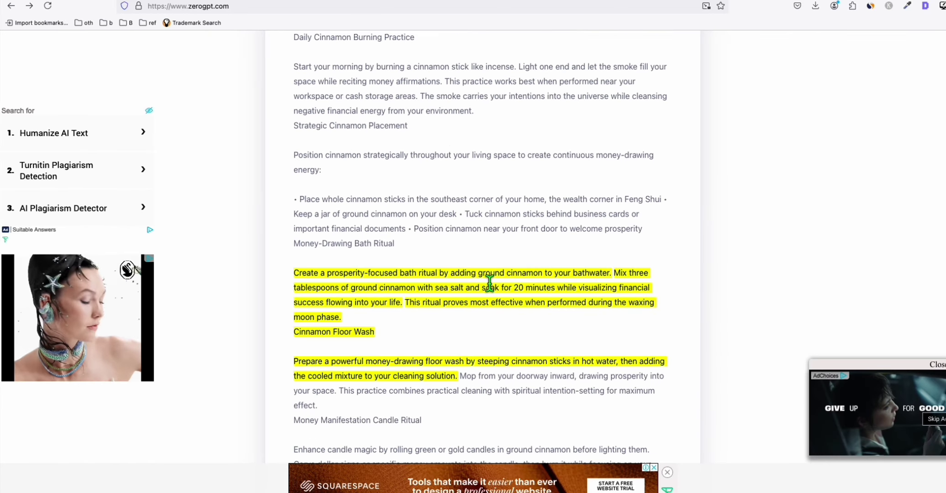
scroll(490, 283, "up", 4)
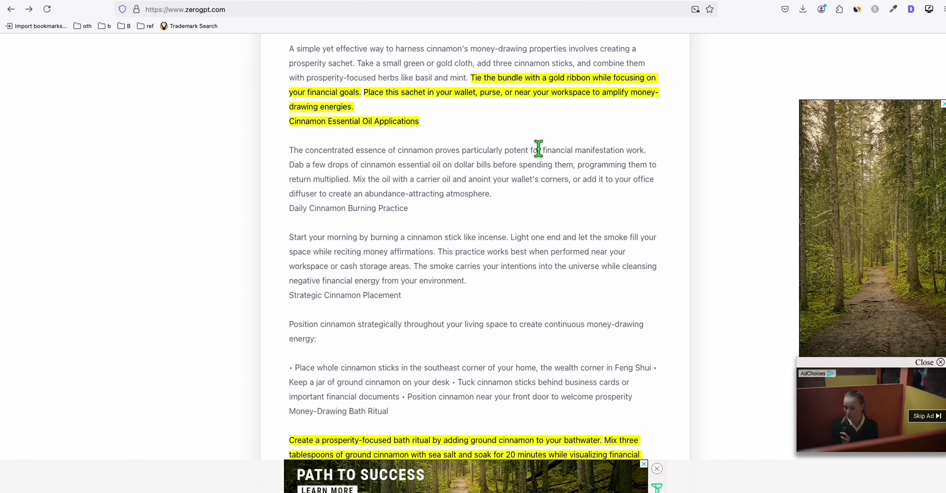
Step: Return to the cinnamon article's page in Article AI Generator and scroll to its top
key("ctrl+Tab")
scroll(644, 281, "down", 3)
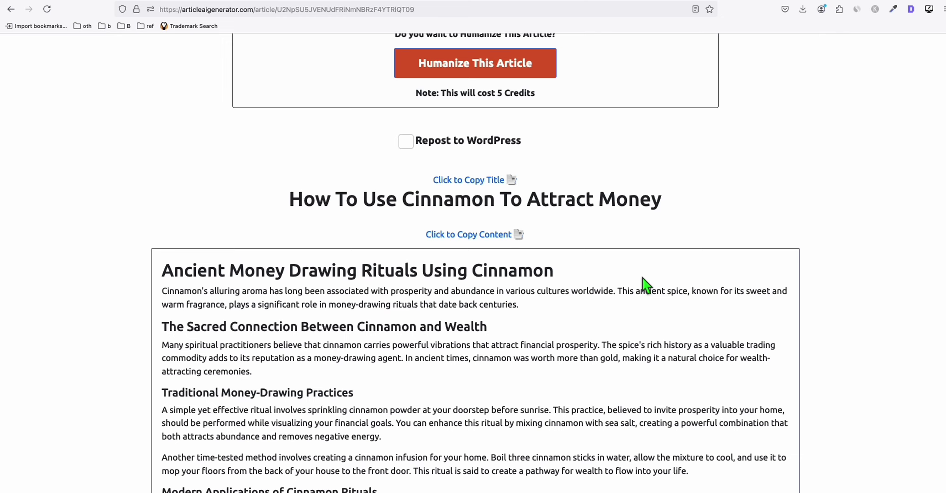
scroll(641, 288, "up", 10)
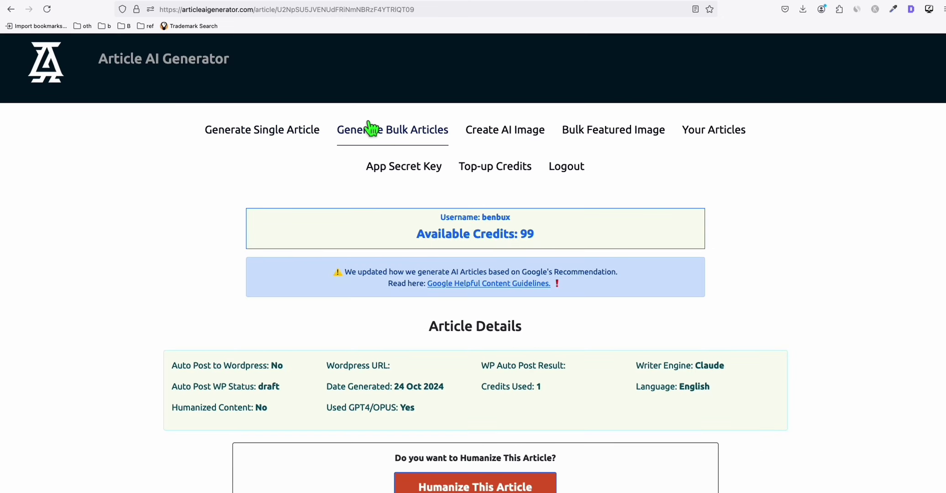
Step: Scroll Semrush's question results and select 'how to use bay leaves to attract money'
left_click(657, 3)
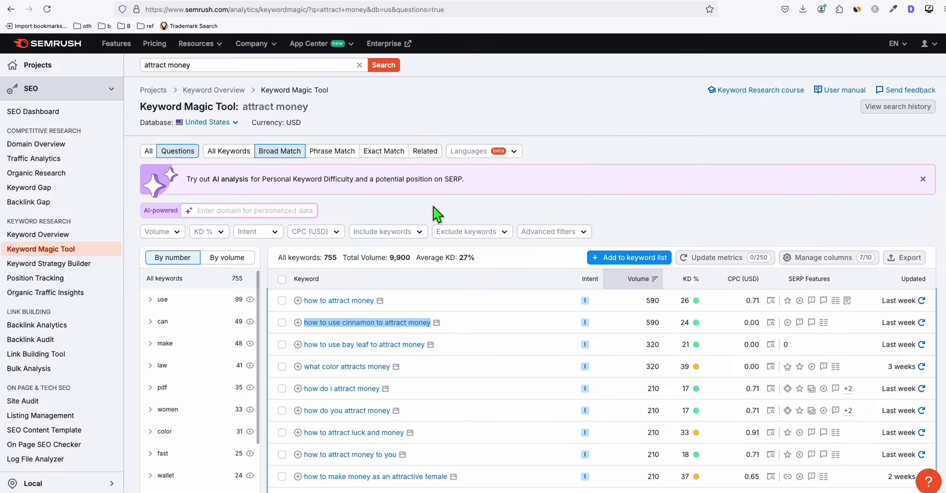
scroll(433, 211, "down", 2)
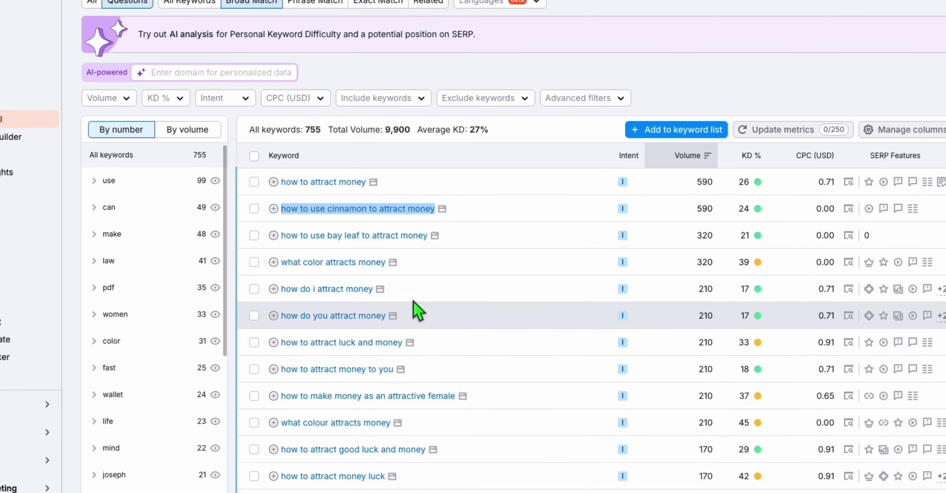
scroll(412, 311, "down", 2)
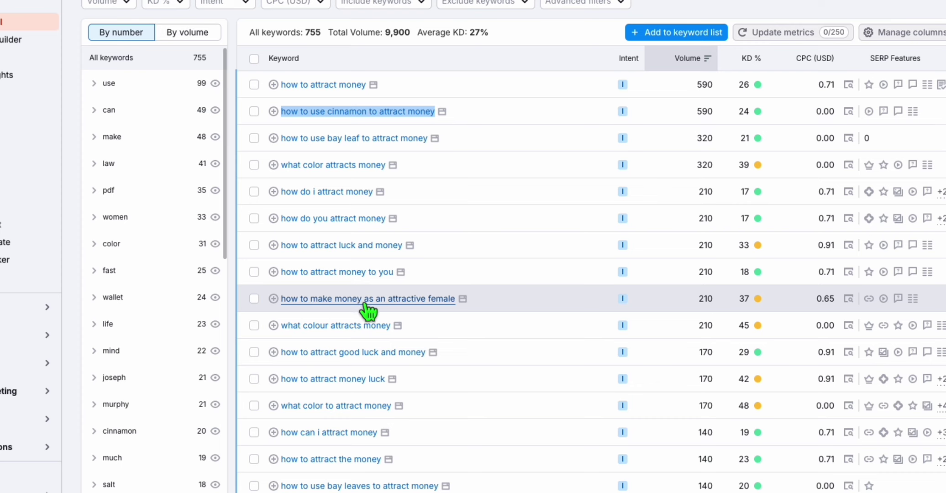
scroll(434, 250, "down", 2)
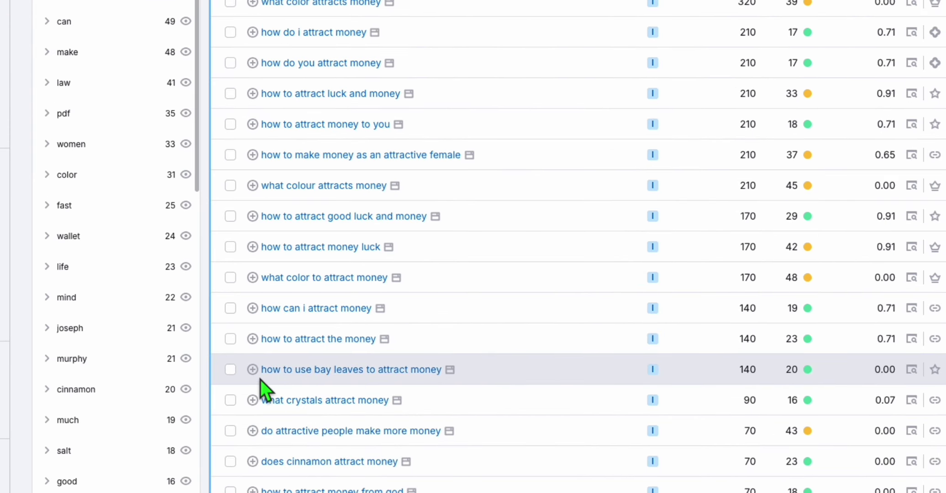
triple_click(260, 379)
key("super+c")
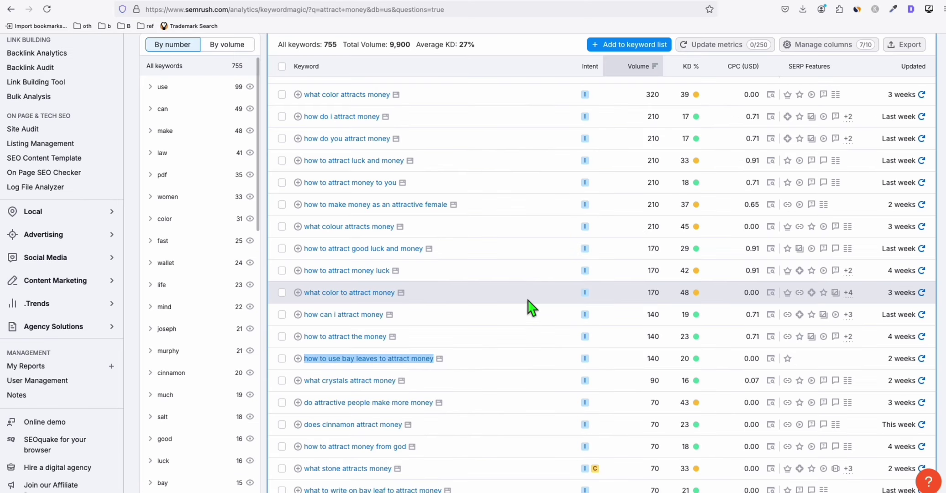
Step: Paste the bay leaves keyword into the text editor, strip the stray character, and copy it again
key("super+Tab")
key("super+a")
key("super+v")
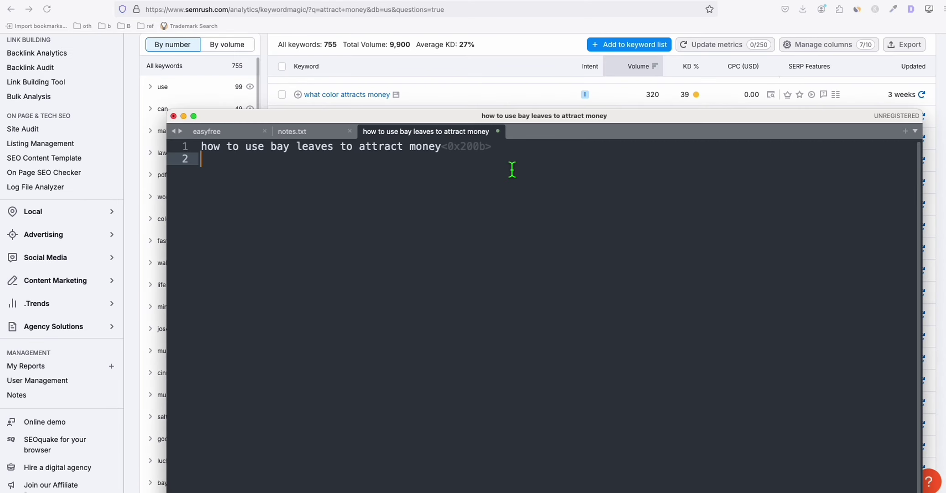
key("BackSpace")
key("BackSpace")
key("super+a")
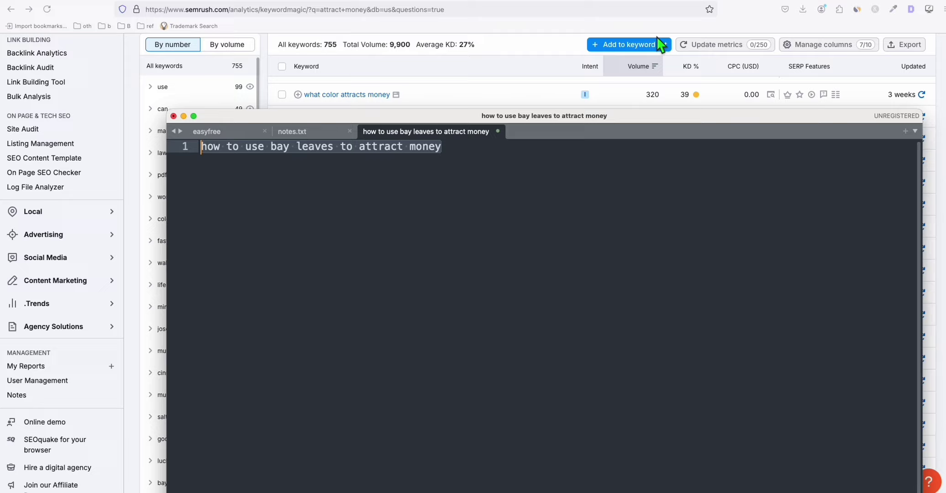
key("super+c")
key("super+Tab")
Step: Choose vibemanifest.com as the WordPress site and turn Auto Post on with PUBLISHED status
left_click(325, 131)
scroll(629, 192, "down", 5)
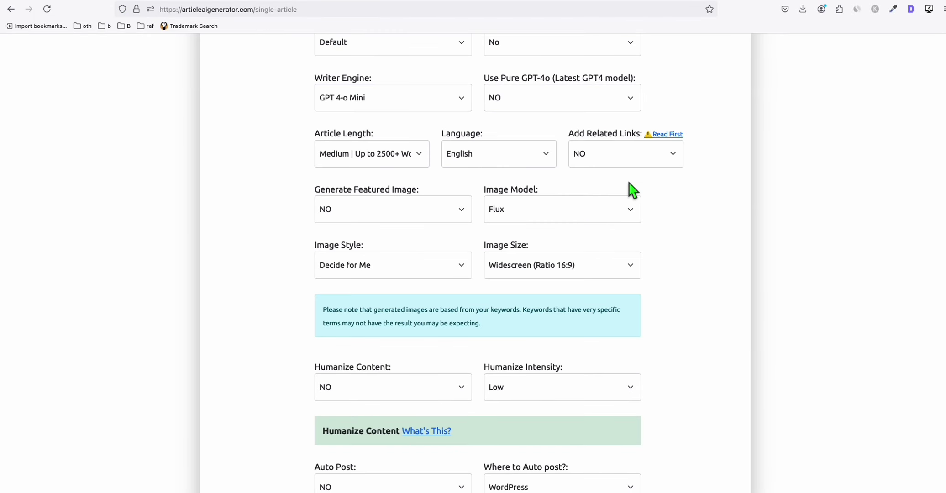
scroll(629, 191, "down", 5)
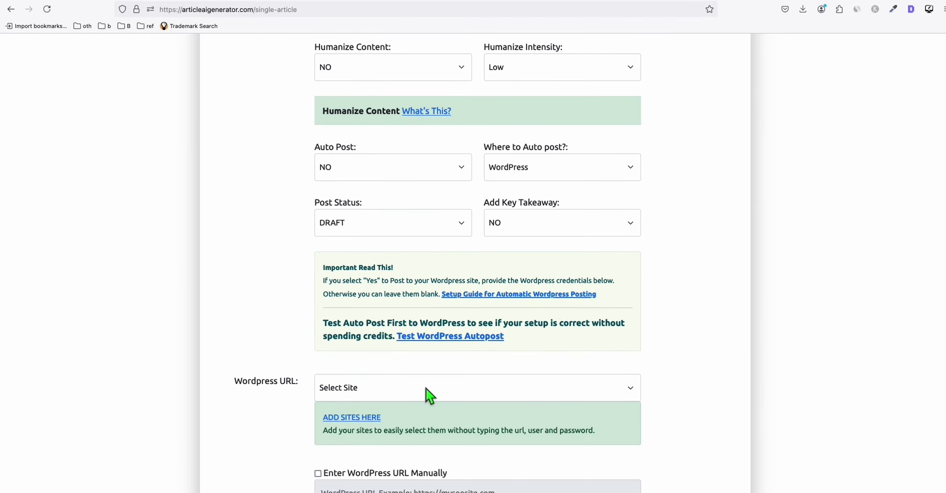
left_click(420, 382)
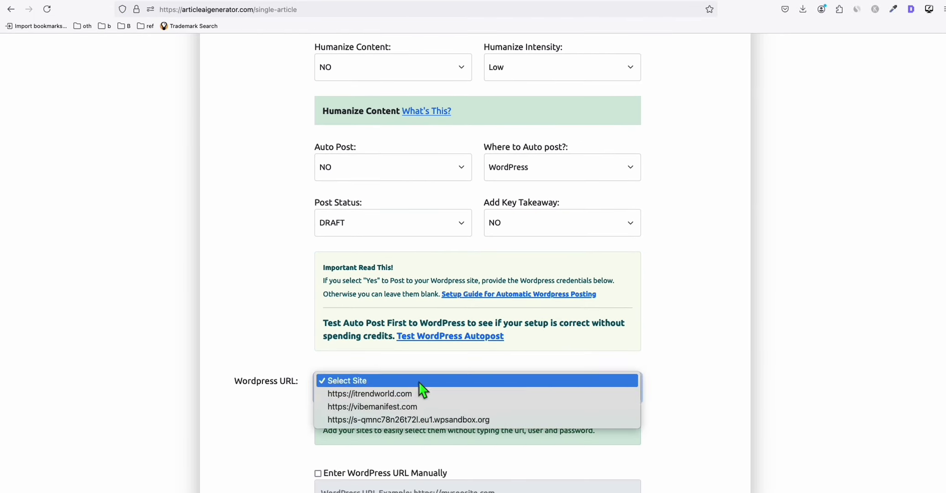
left_click(414, 406)
scroll(627, 260, "down", 2)
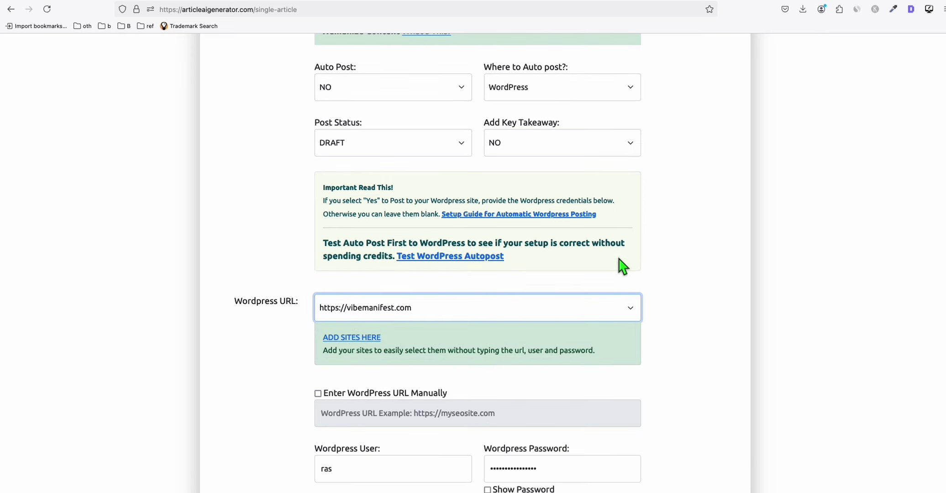
scroll(619, 260, "up", 2)
left_click(352, 142)
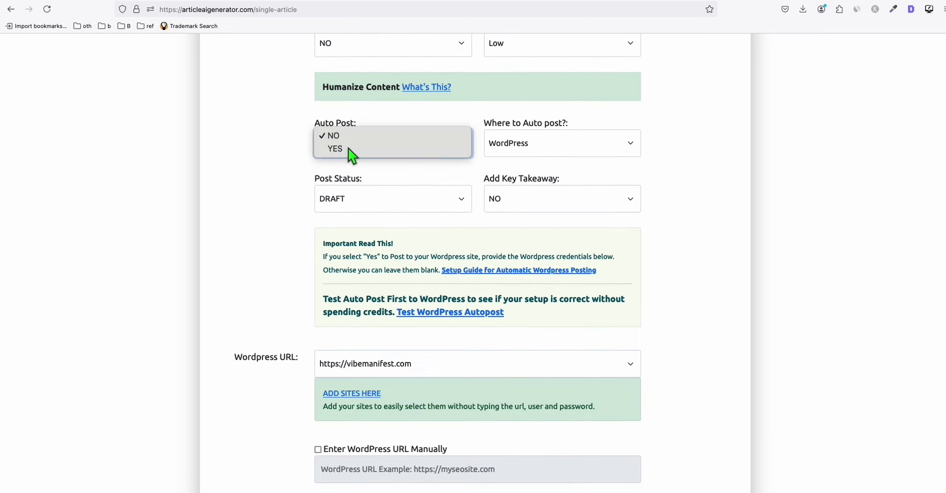
left_click(349, 148)
left_click(407, 199)
left_click(387, 205)
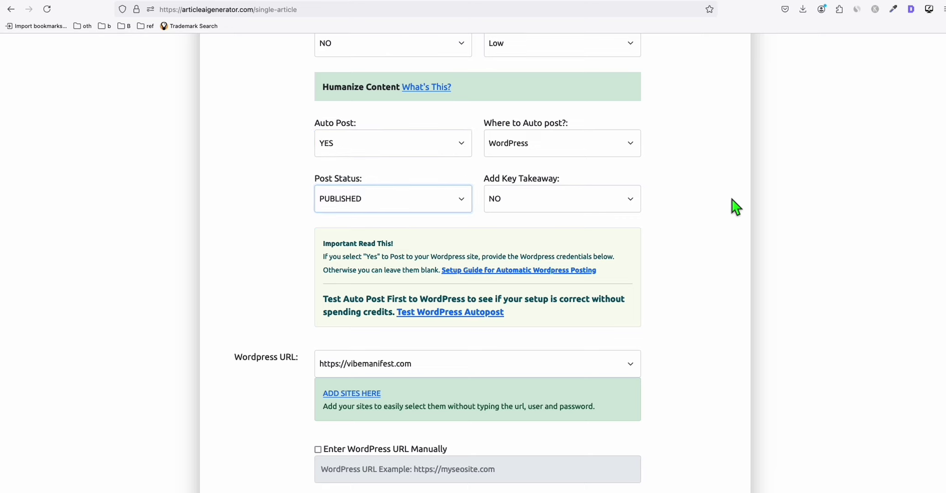
Step: Set Short article length, Claude 3 Haiku as writer engine, and Pure Sonnet 3.5 to YES
scroll(730, 201, "up", 6)
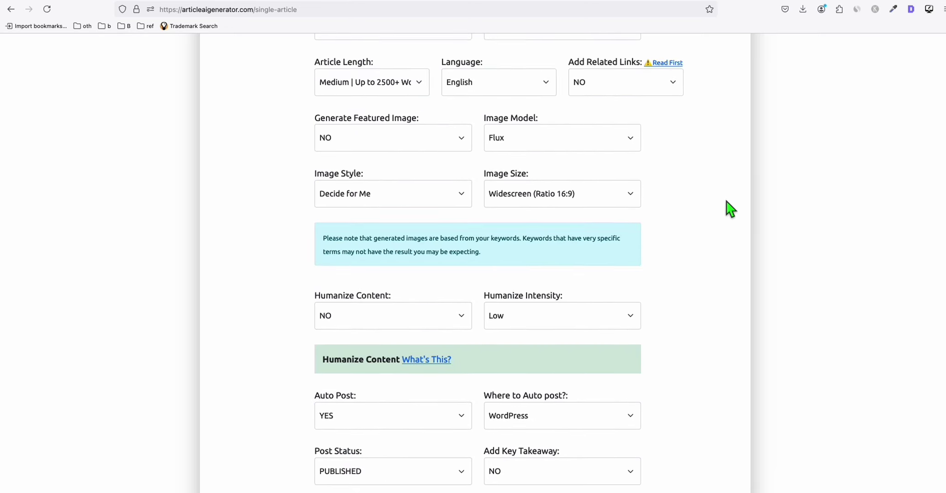
scroll(731, 209, "up", 3)
scroll(730, 212, "up", 2)
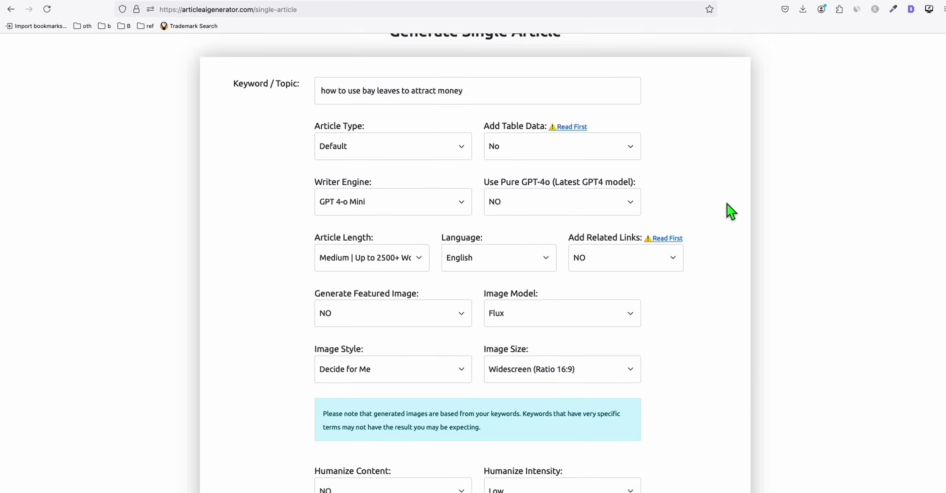
left_click(382, 261)
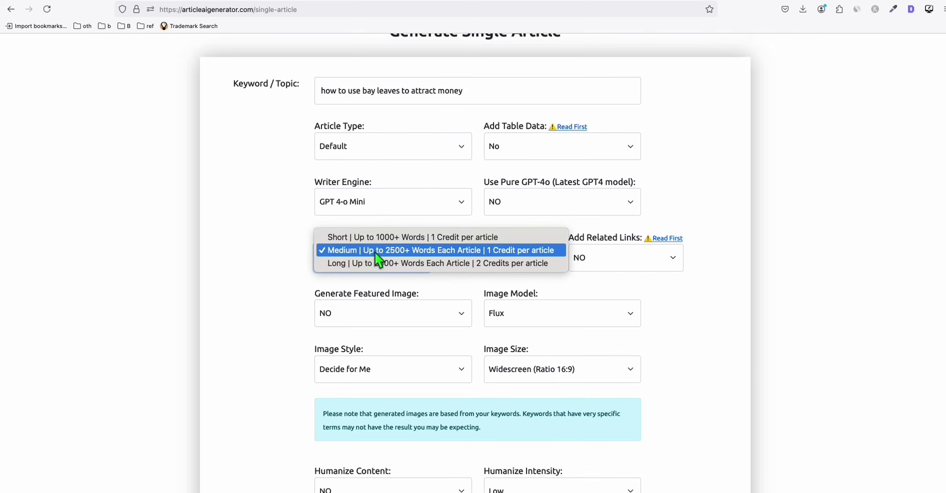
left_click(383, 236)
left_click(393, 202)
left_click(364, 208)
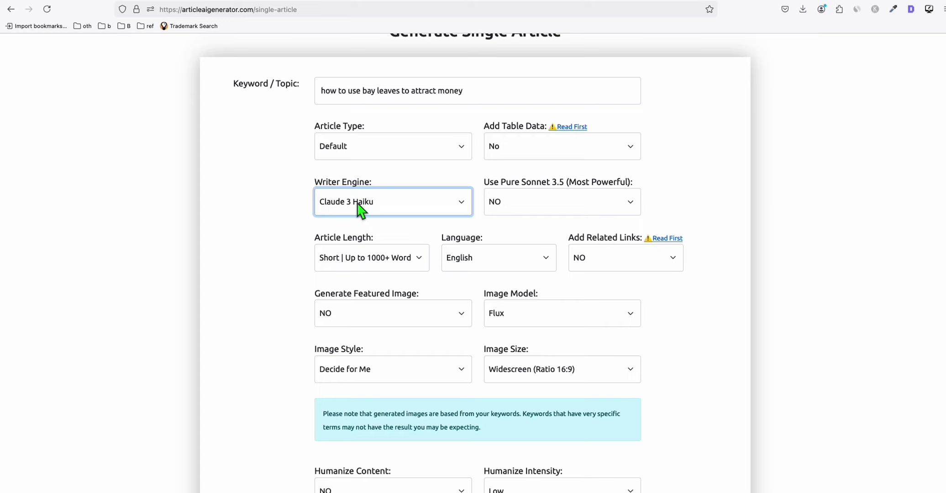
left_click(527, 208)
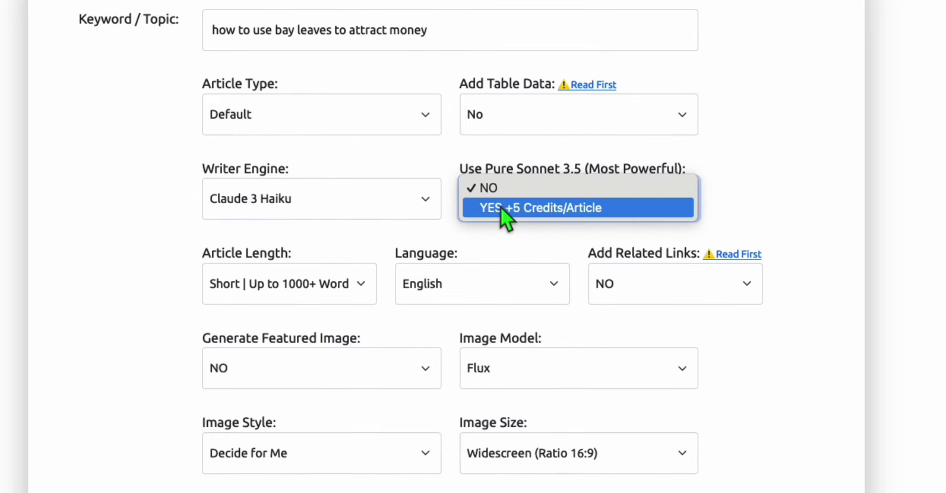
left_click(509, 208)
left_click(811, 188)
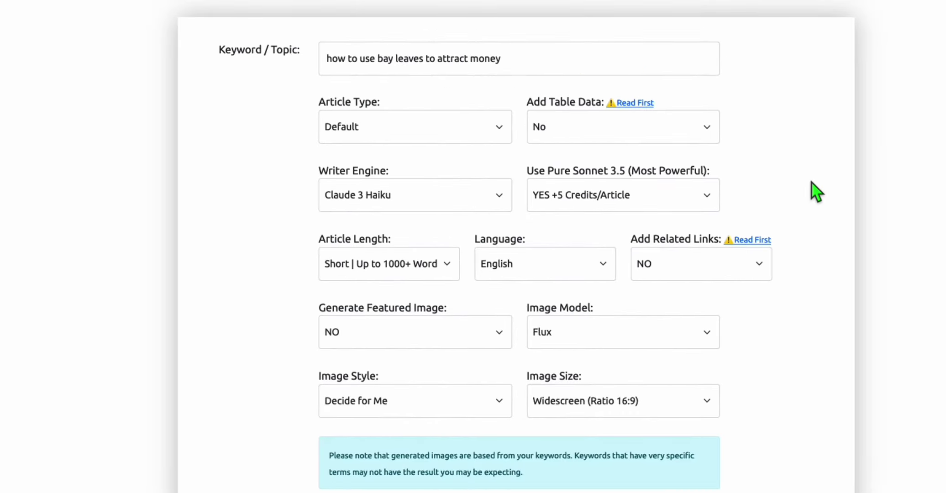
scroll(813, 196, "down", 15)
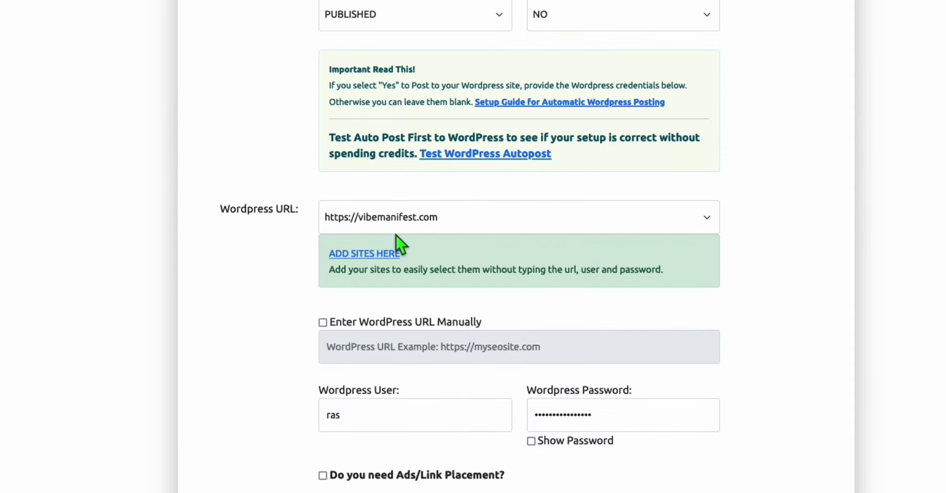
scroll(471, 239, "up", 1)
scroll(475, 253, "down", 5)
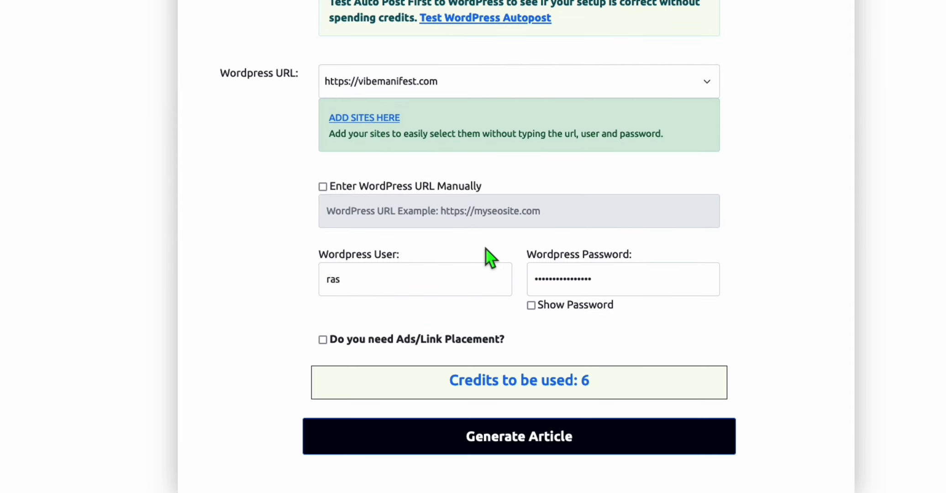
Step: Generate the Bay Leaves article and review its full content
left_click(540, 438)
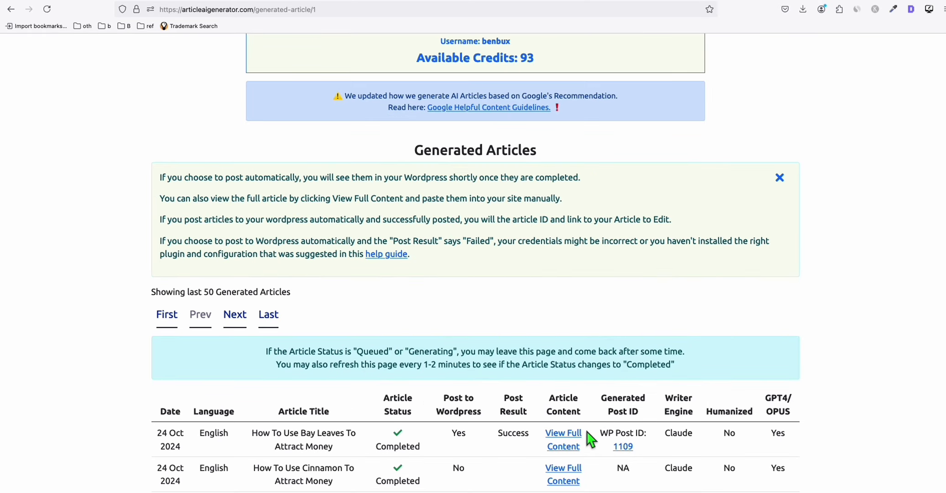
left_click(566, 439)
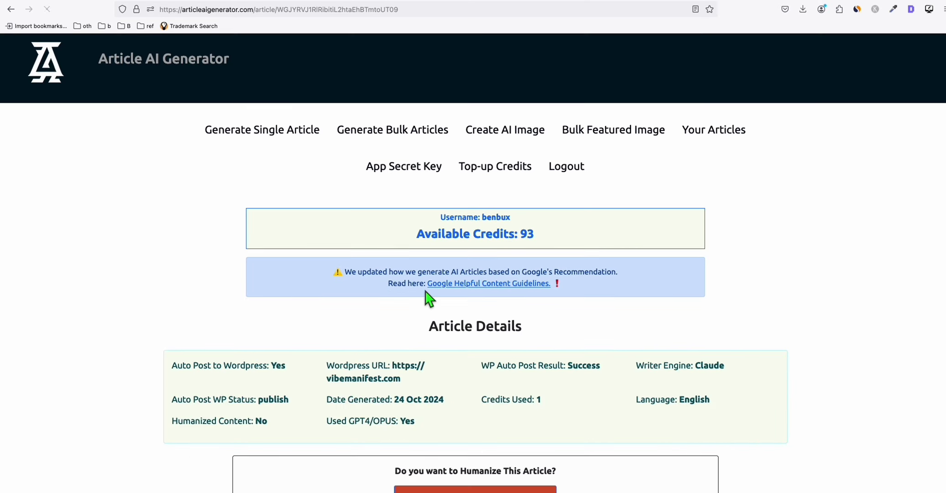
scroll(431, 297, "down", 10)
scroll(223, 308, "down", 6)
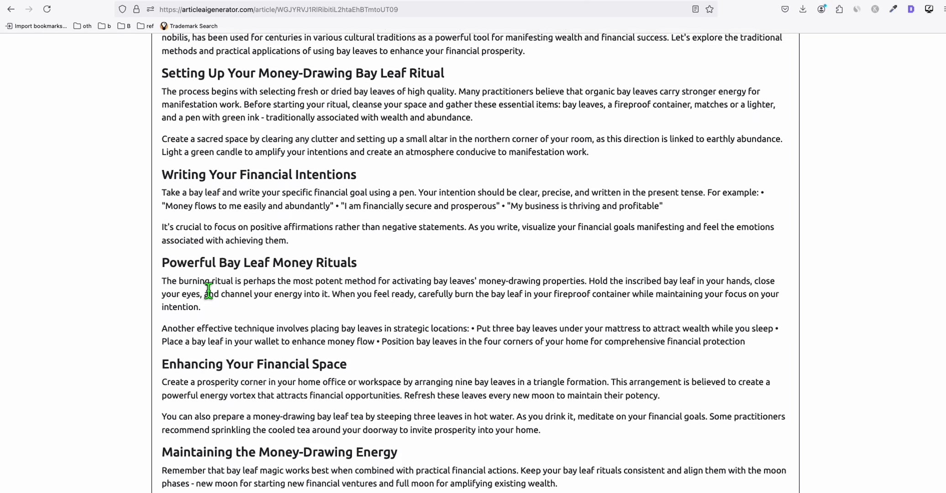
scroll(430, 315, "down", 8)
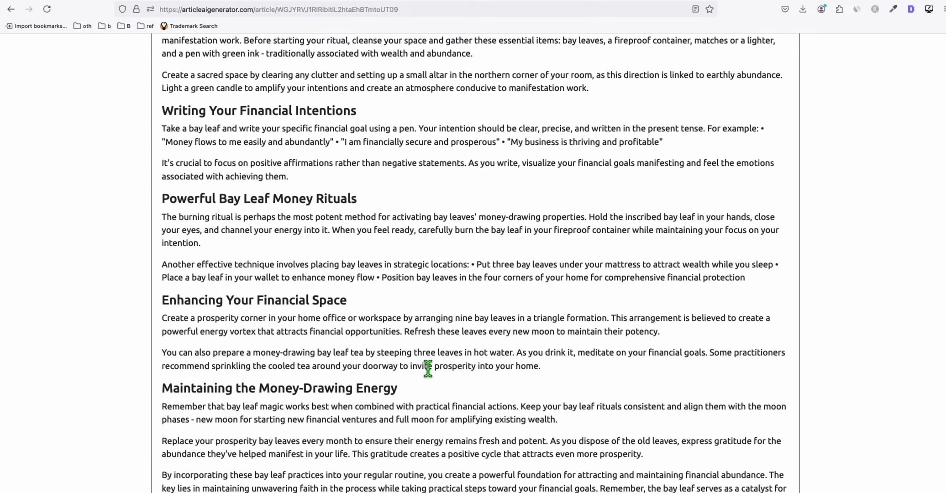
scroll(447, 365, "up", 15)
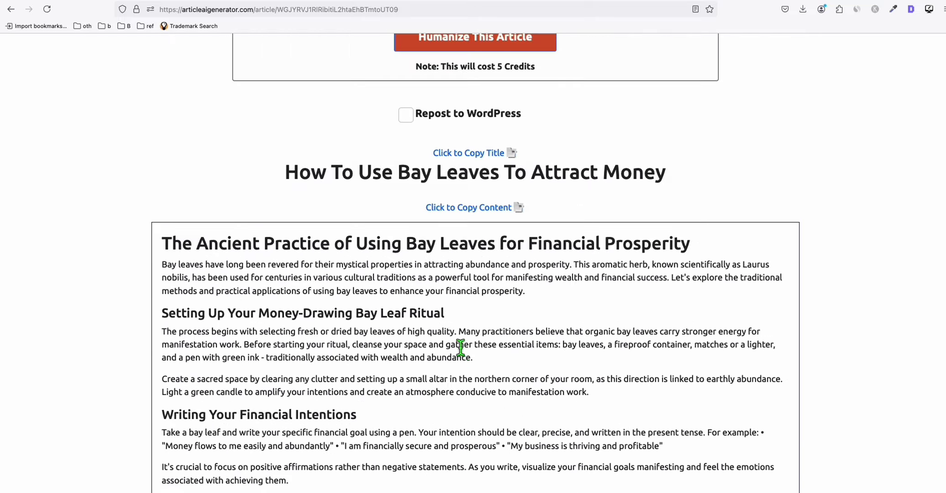
Step: Copy the complete Bay Leaves article text to the clipboard
left_click(468, 208)
left_click(551, 288)
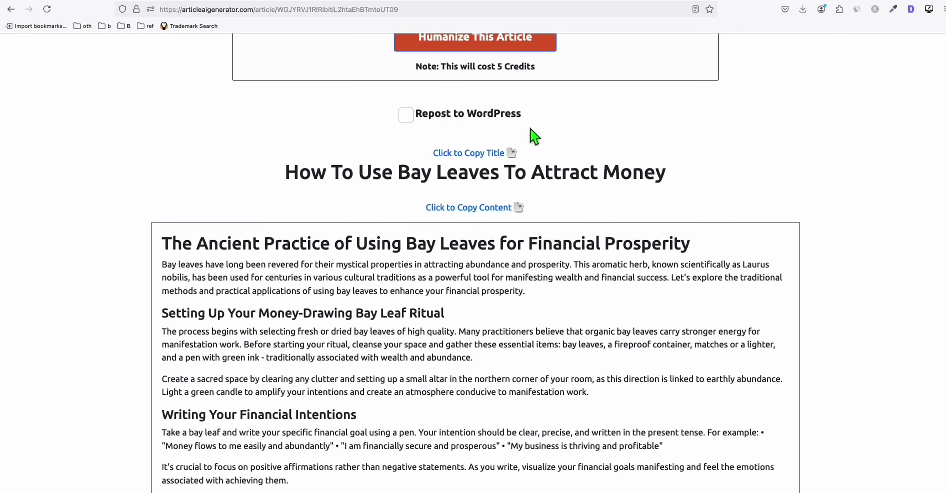
left_click(489, 4)
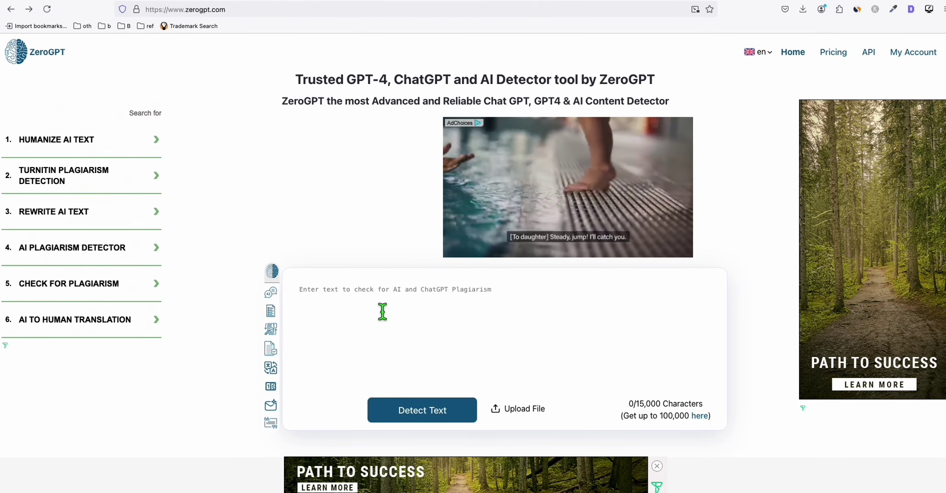
Step: Paste the 9,035-character Bay Leaves article into ZeroGPT and detect it, scoring 34.5% AI GPT
left_click(382, 311)
key("ctrl+v")
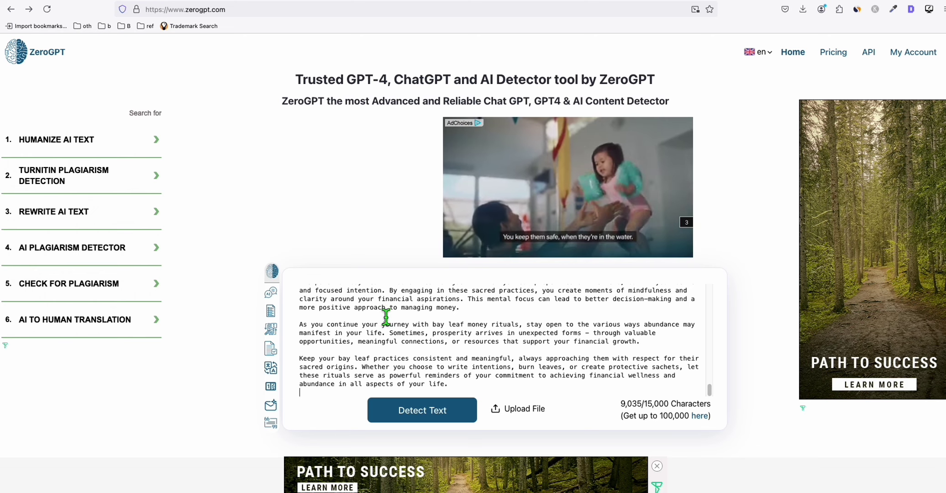
left_click(430, 410)
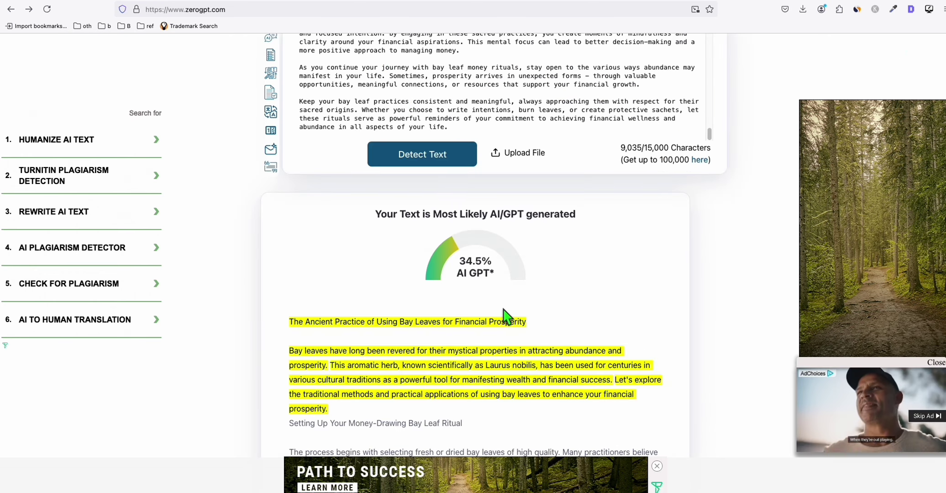
left_click_drag(456, 261, 482, 265)
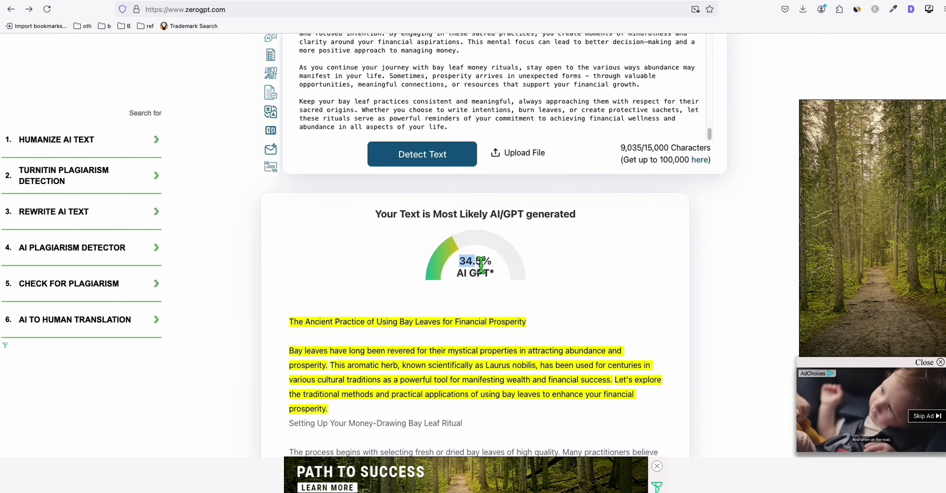
left_click(497, 290)
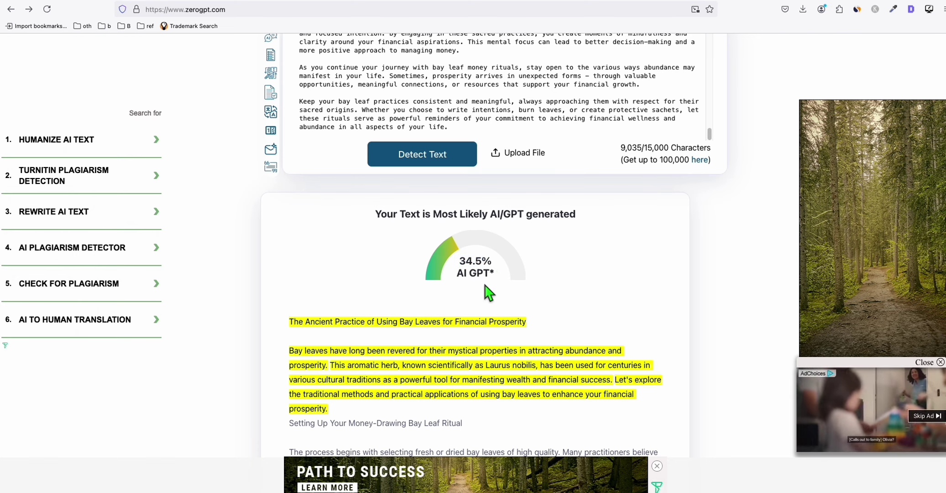
scroll(488, 293, "down", 15)
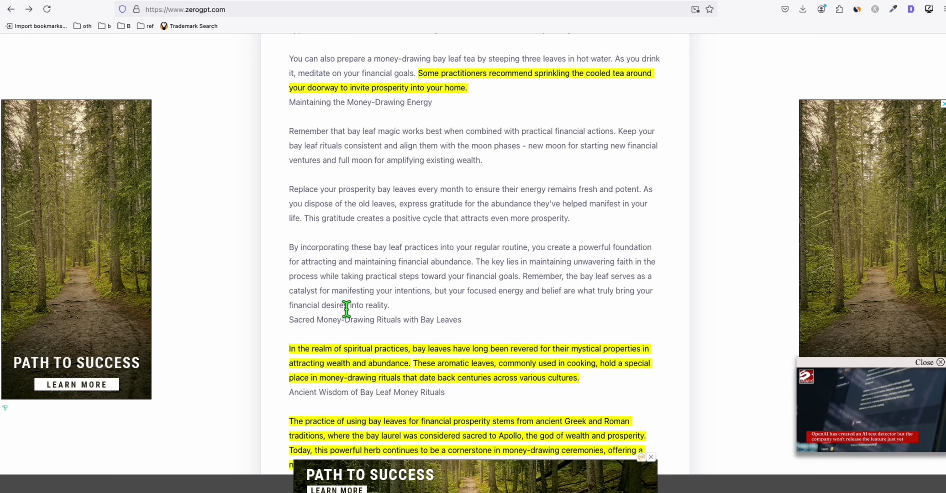
scroll(355, 312, "up", 5)
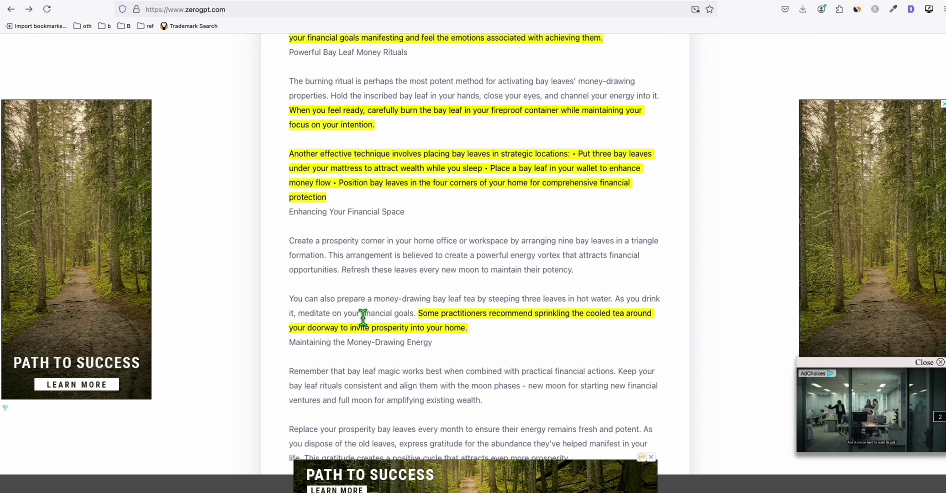
scroll(363, 317, "up", 11)
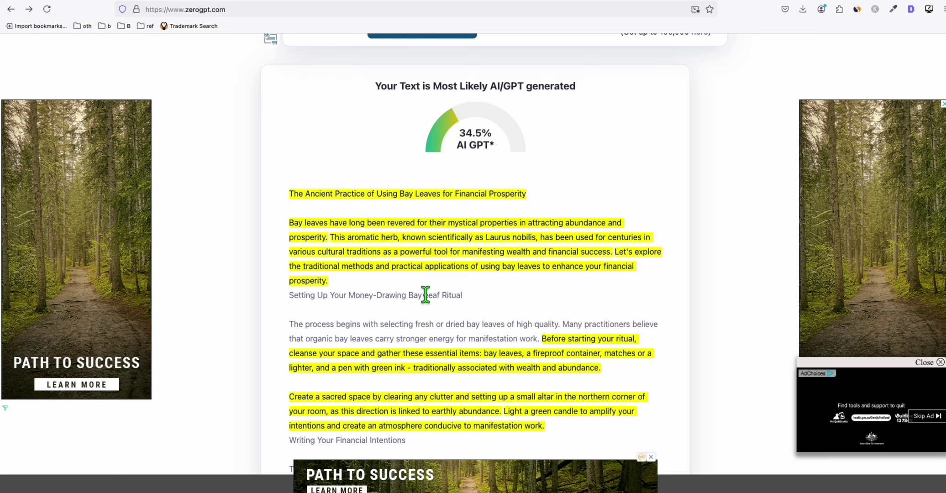
scroll(487, 187, "down", 9)
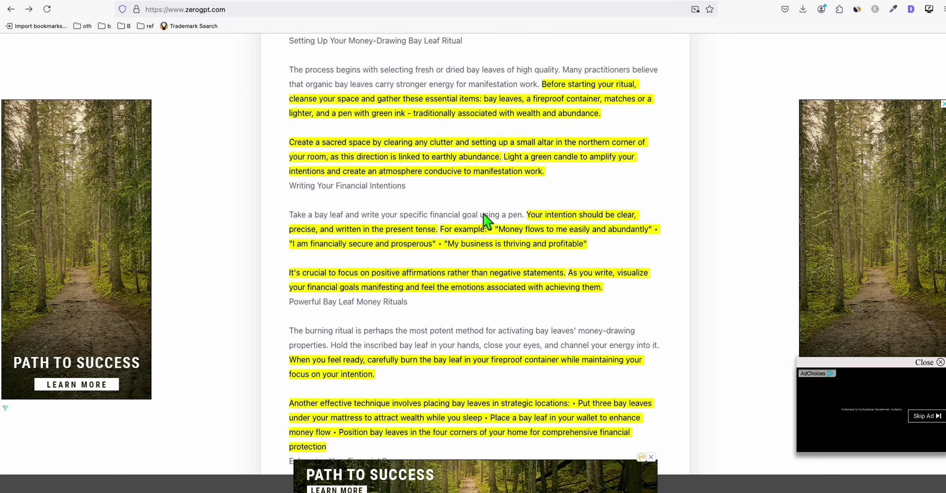
scroll(487, 226, "down", 6)
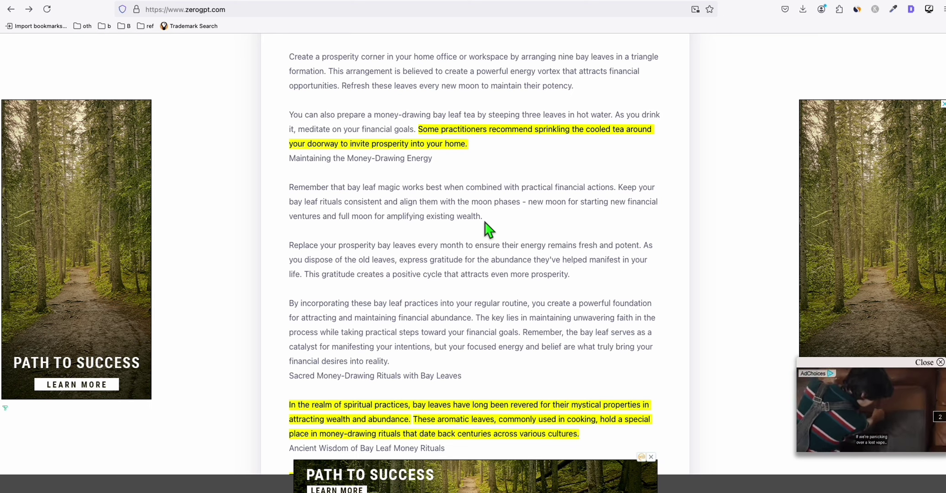
scroll(488, 228, "down", 9)
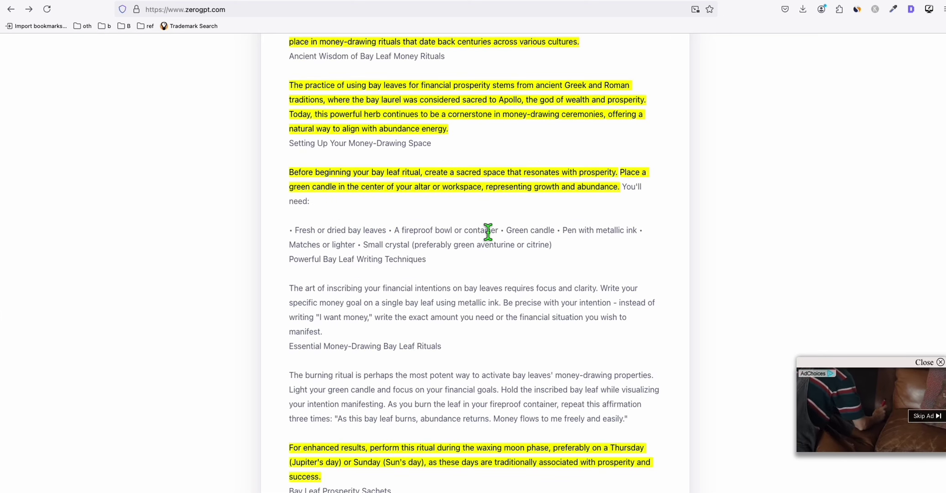
scroll(486, 237, "up", 10)
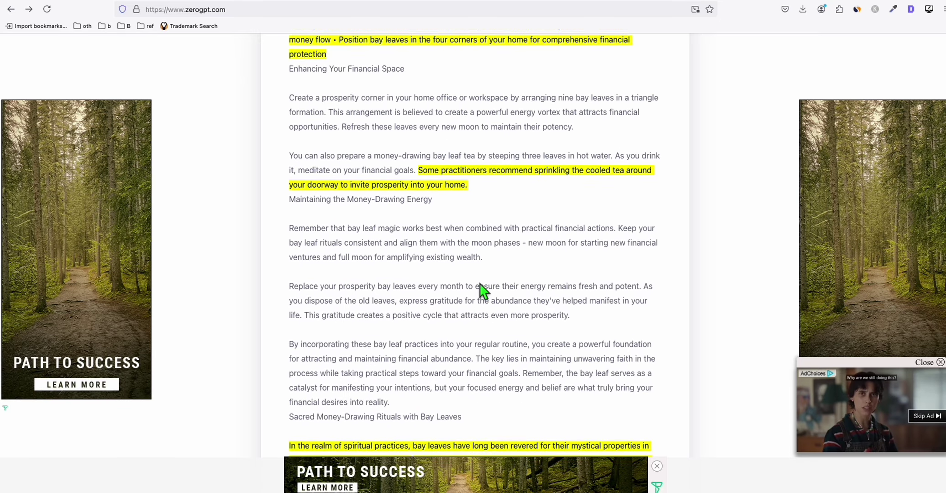
scroll(486, 206, "up", 4)
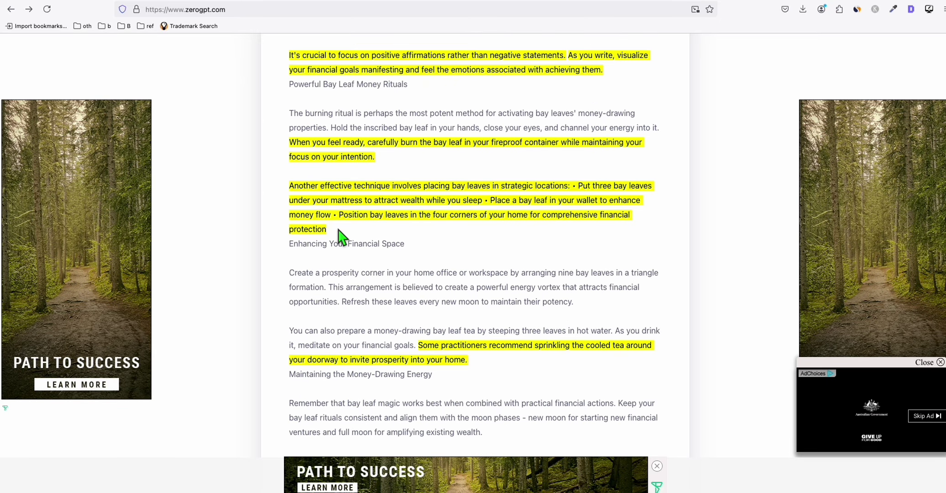
left_click_drag(286, 182, 354, 227)
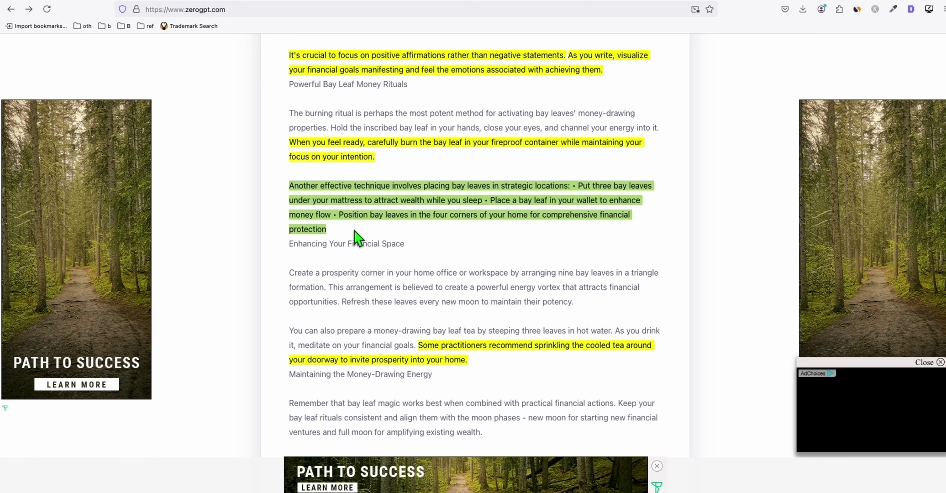
left_click(313, 236)
triple_click(312, 225)
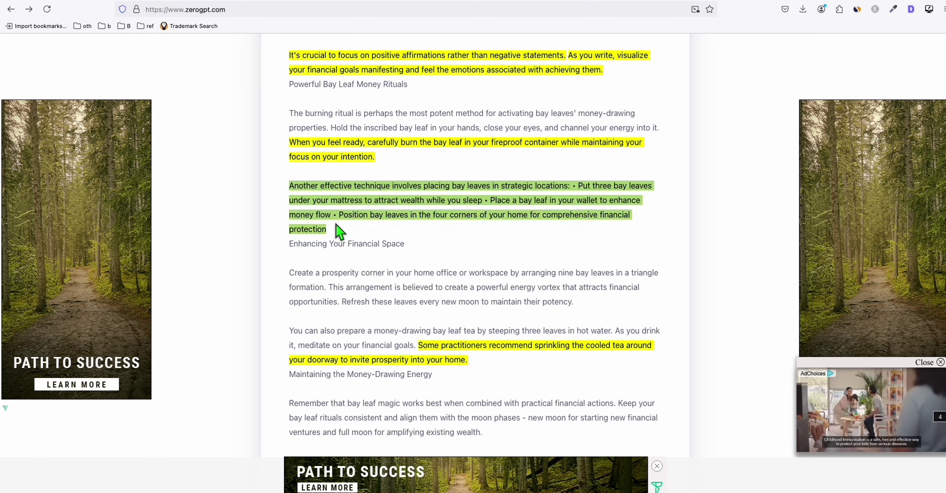
left_click(315, 230)
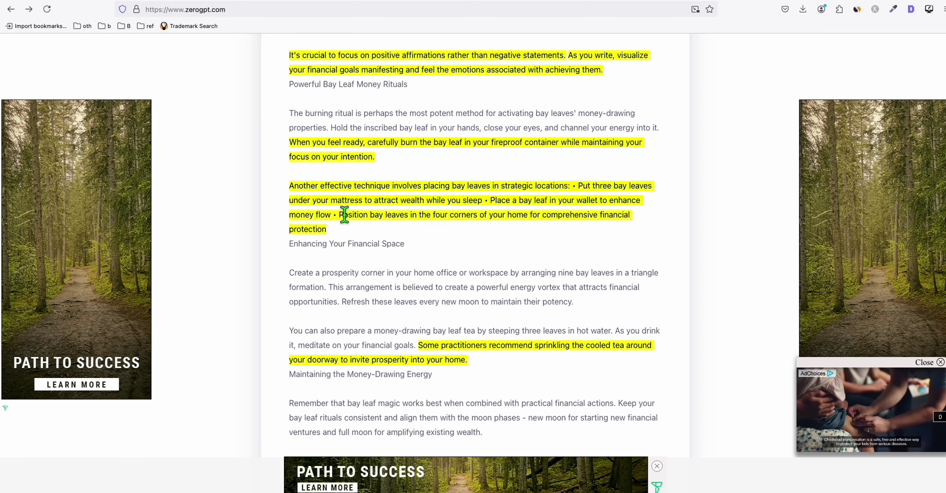
scroll(344, 219, "down", 6)
scroll(408, 206, "down", 4)
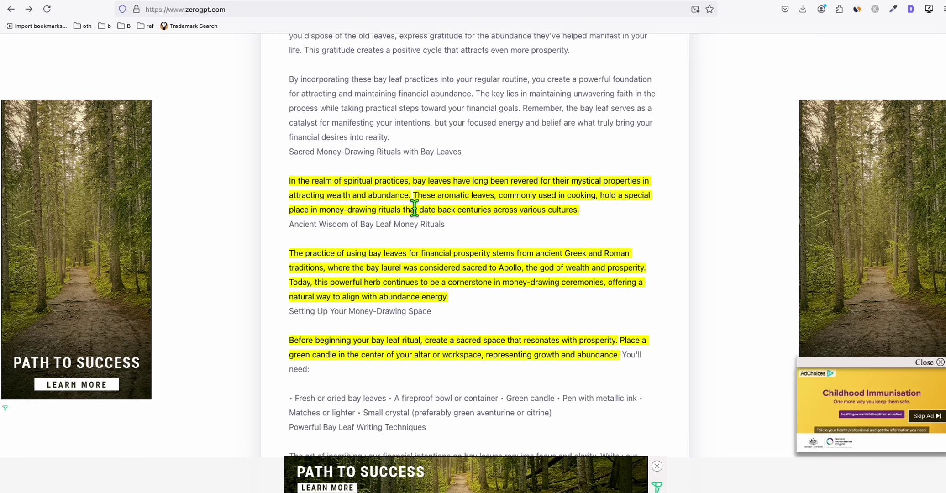
scroll(414, 209, "down", 7)
scroll(420, 226, "down", 5)
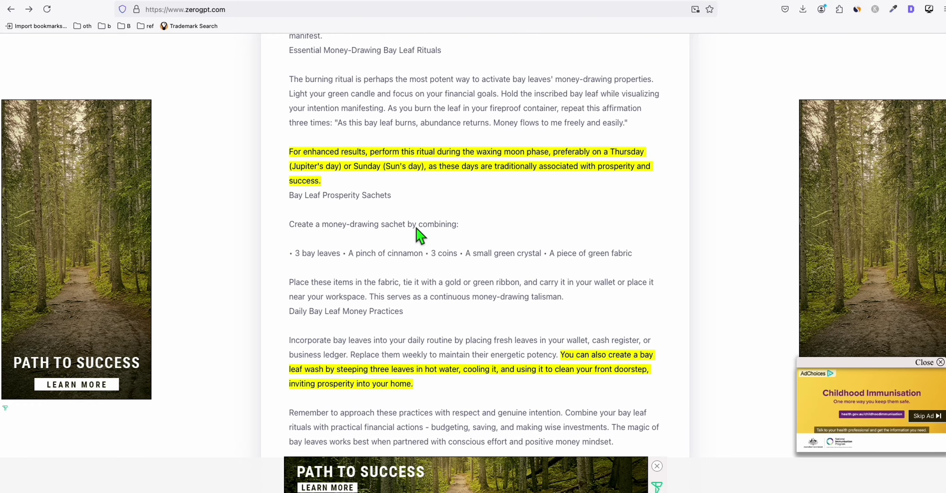
scroll(415, 228, "down", 4)
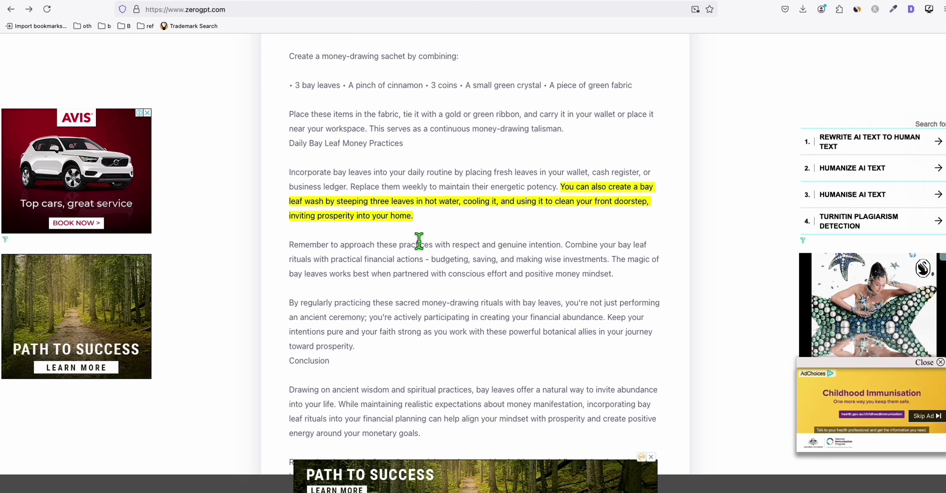
scroll(436, 256, "down", 2)
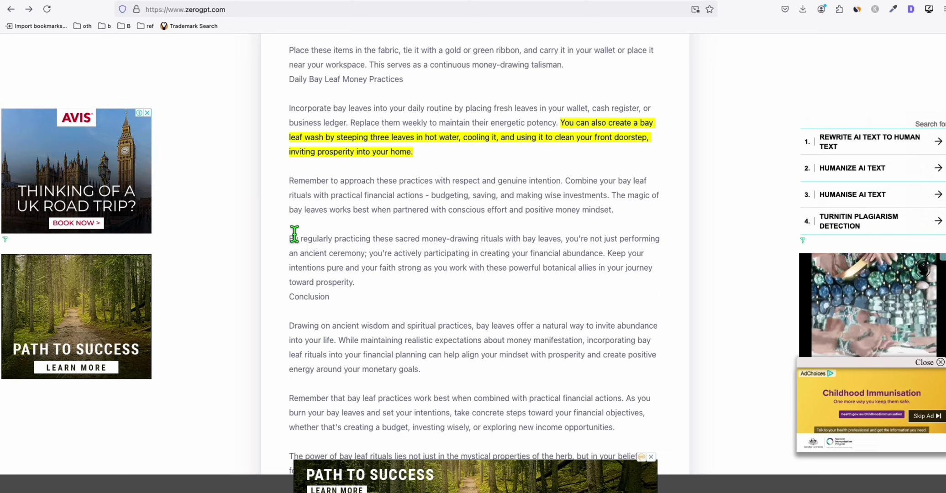
left_click_drag(294, 235, 354, 297)
left_click(354, 297)
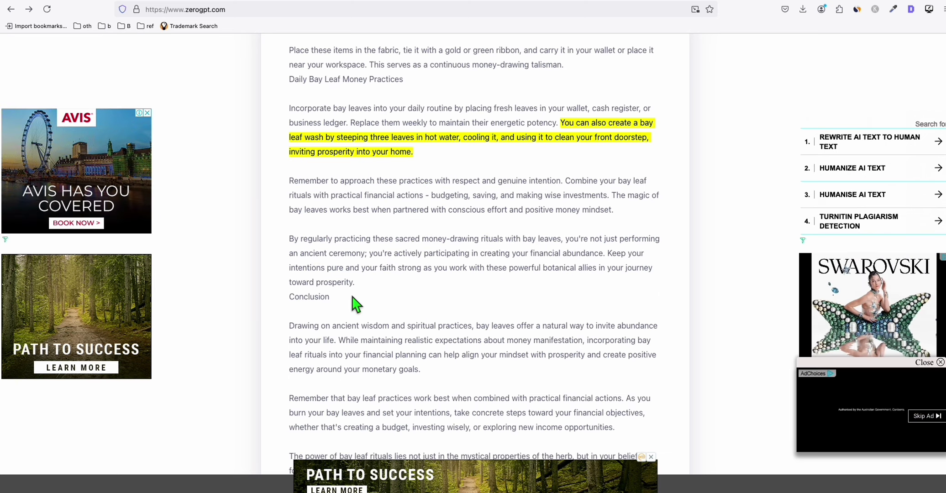
scroll(353, 298, "up", 15)
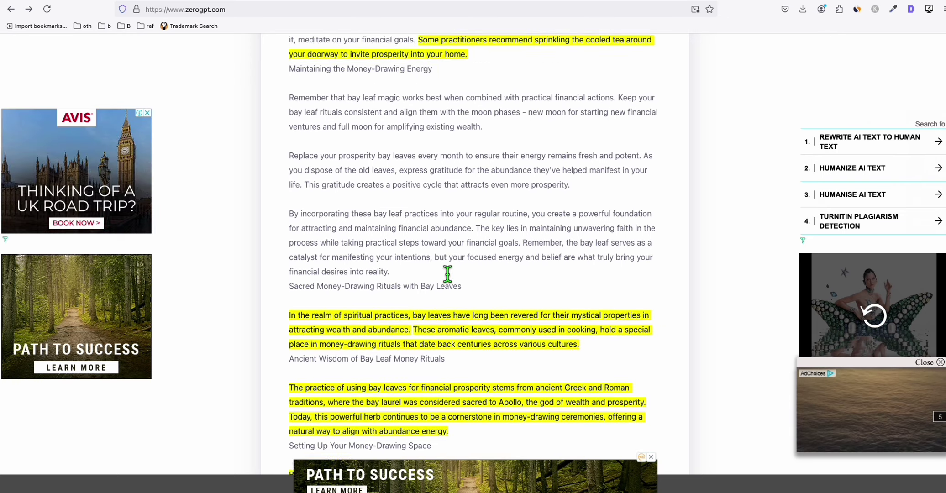
scroll(447, 274, "up", 1)
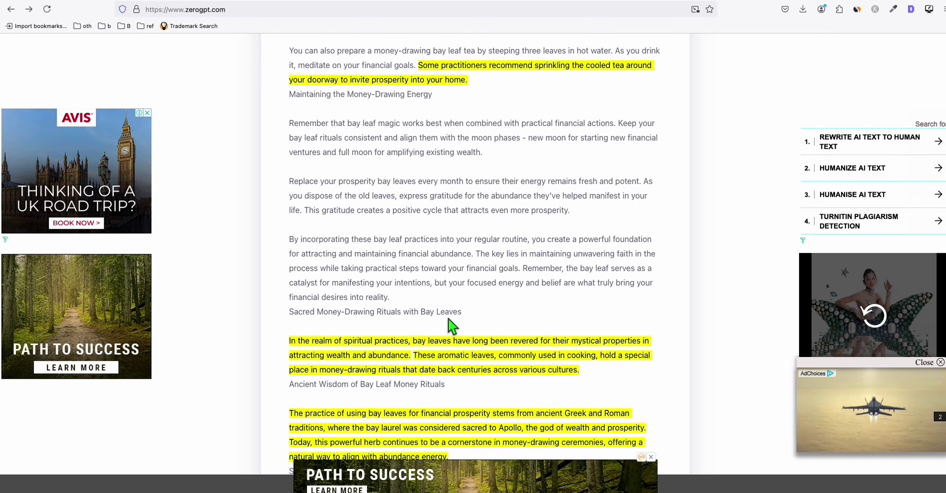
scroll(451, 325, "up", 4)
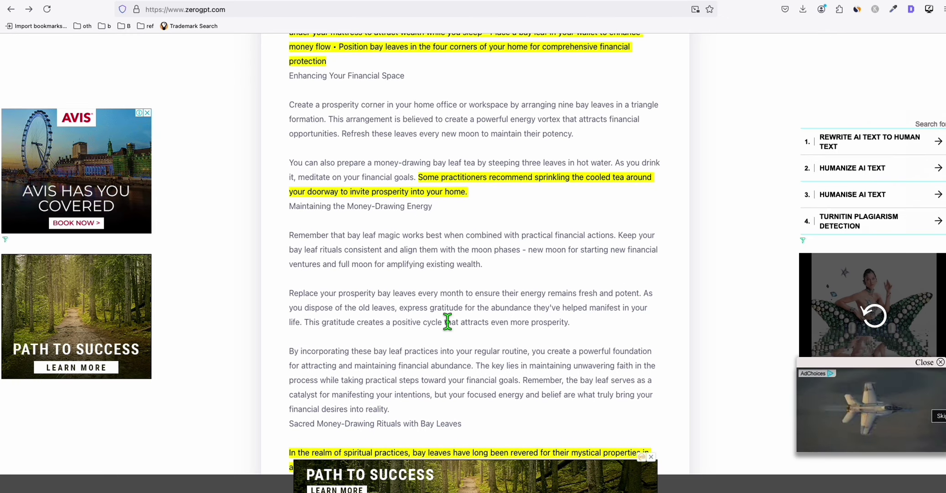